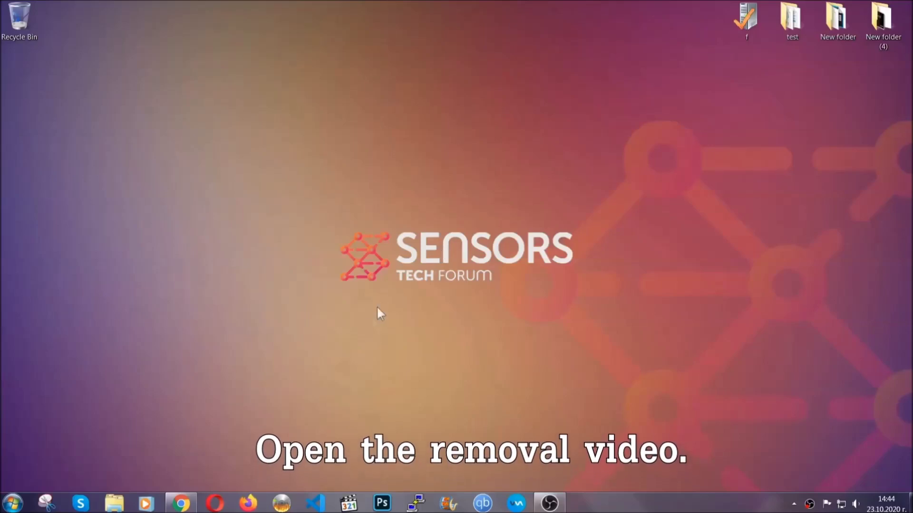
Step: Return to the ransomware removal video and open the sensorstechforum.com link in its description
left_click(181, 505)
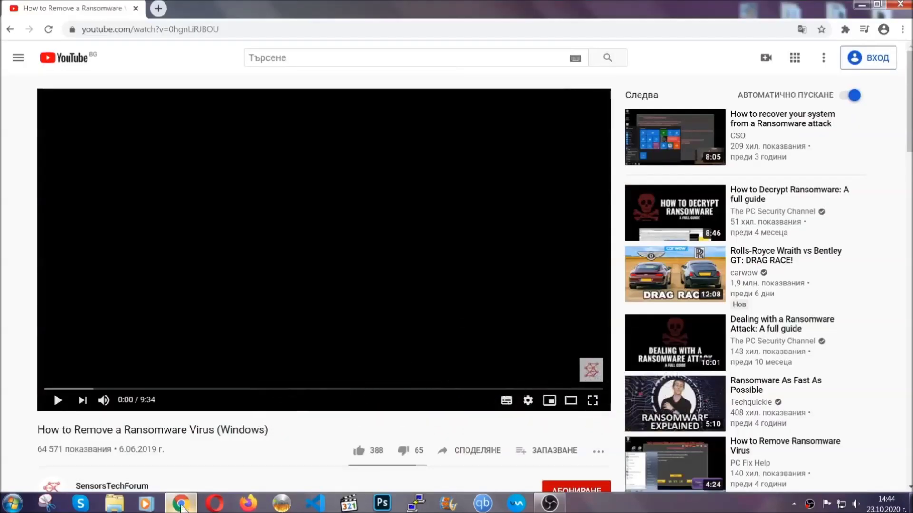
scroll(167, 388, "down", 4)
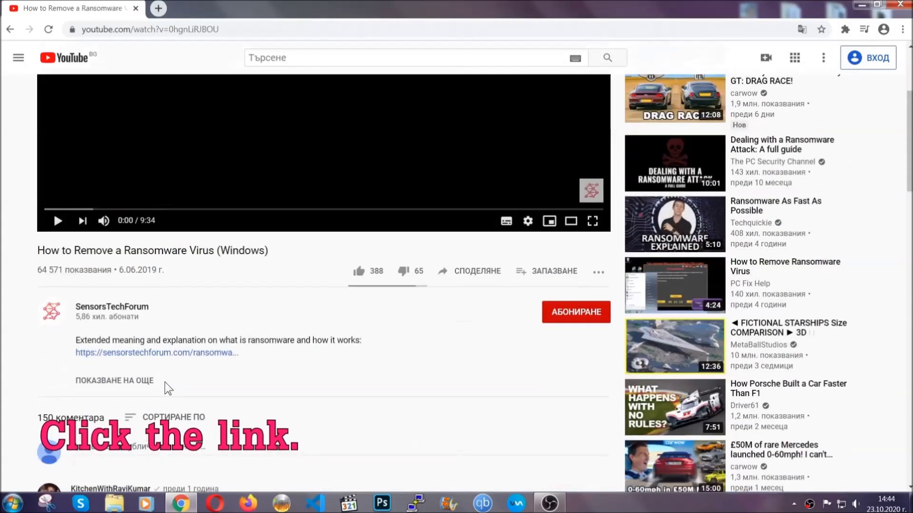
left_click(181, 355)
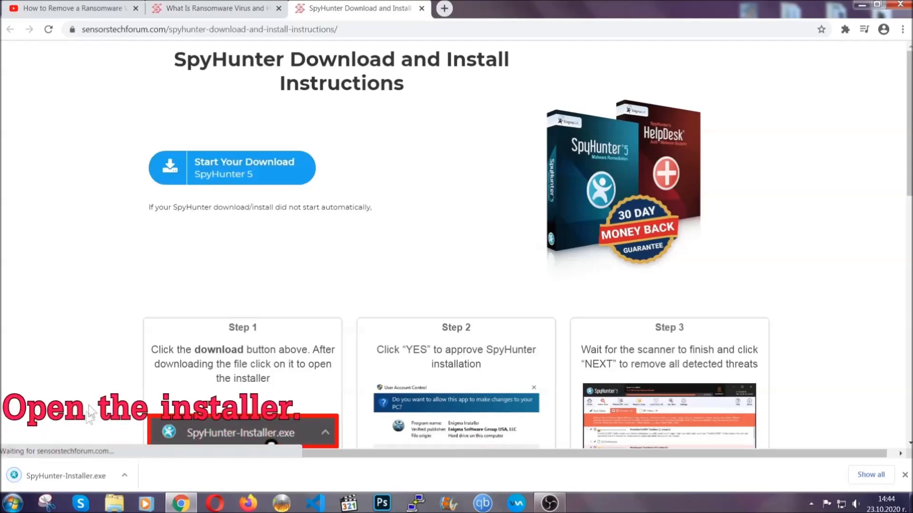
Step: Launch the downloaded SpyHunter-Installer.exe from Chrome's download bar
left_click(65, 474)
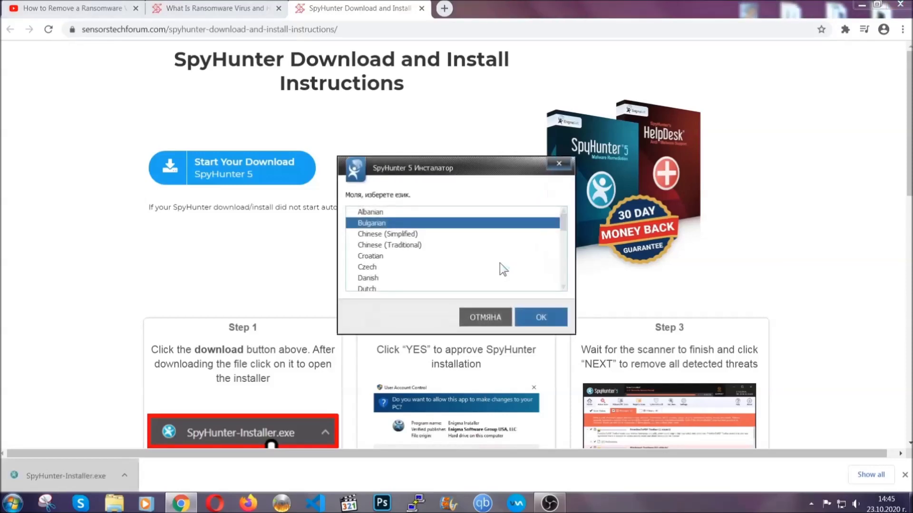
Step: Install SpyHunter 5 in English after accepting the EULA, then finish setup to start scanning
scroll(471, 261, "down", 2)
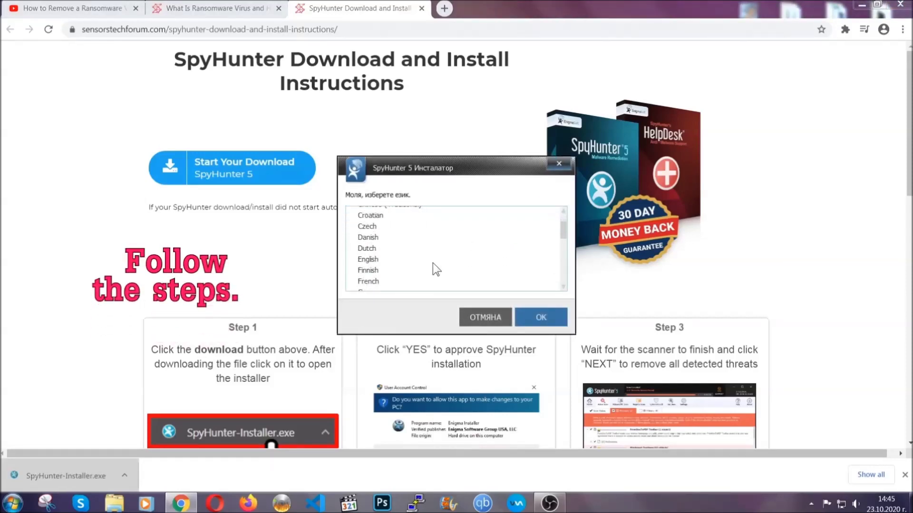
left_click(431, 261)
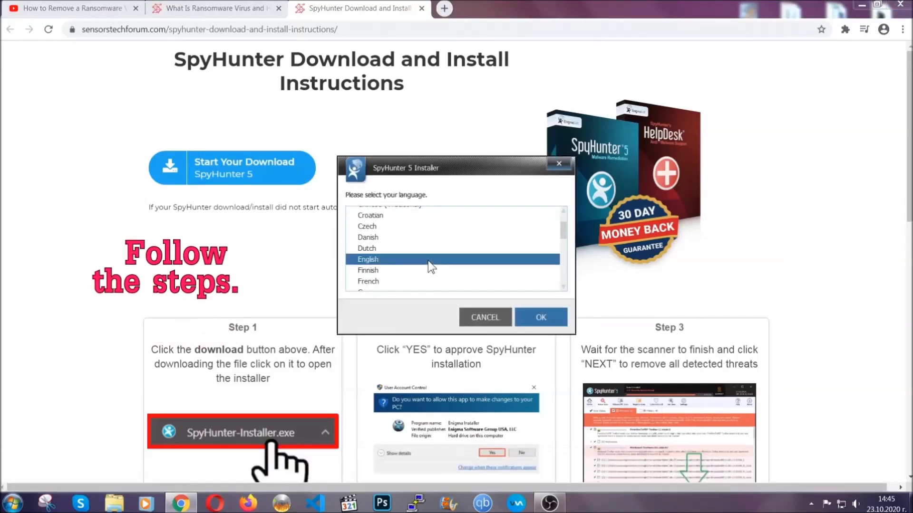
left_click(532, 316)
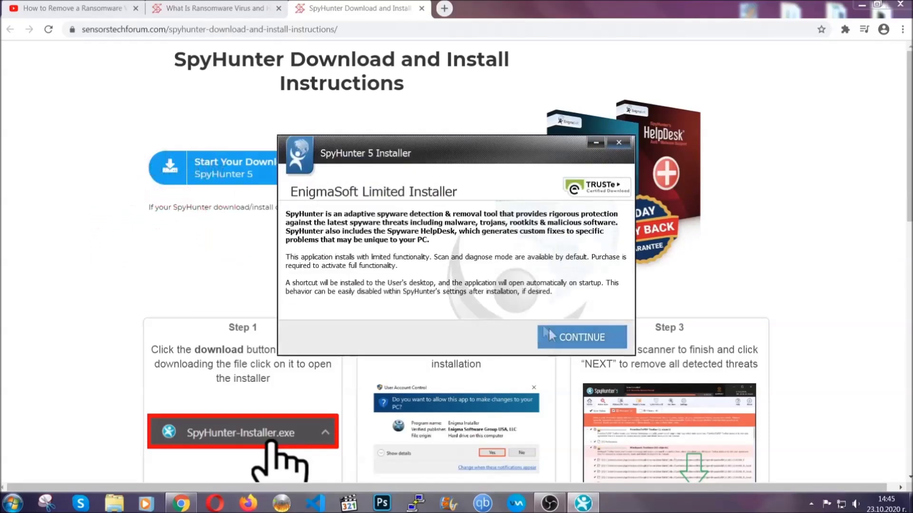
left_click(550, 331)
left_click(523, 309)
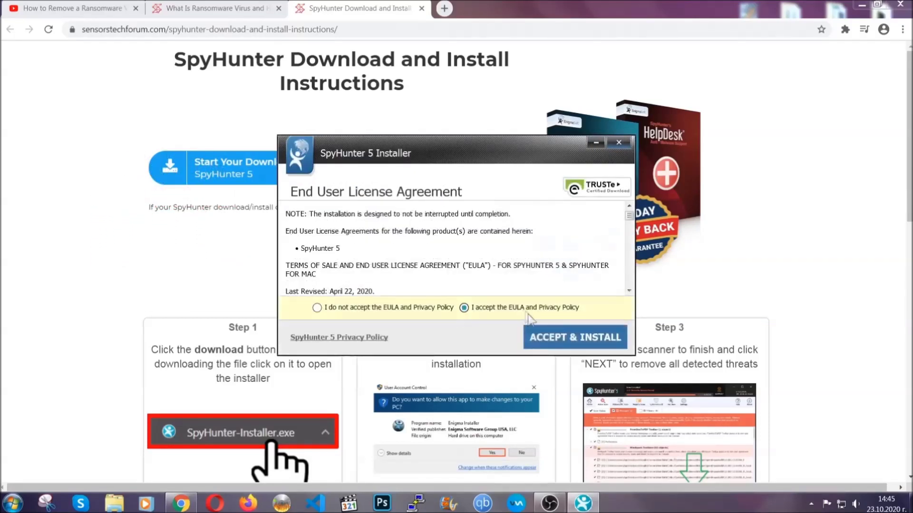
left_click(546, 337)
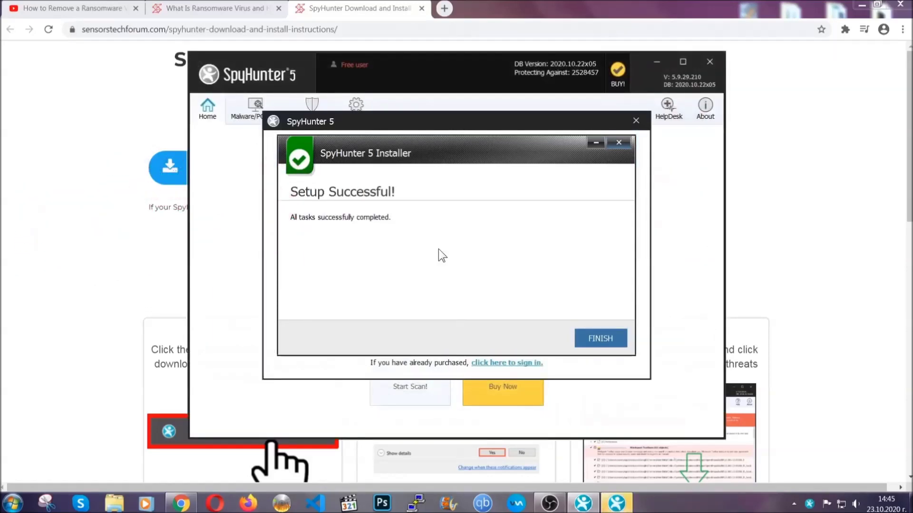
left_click(583, 340)
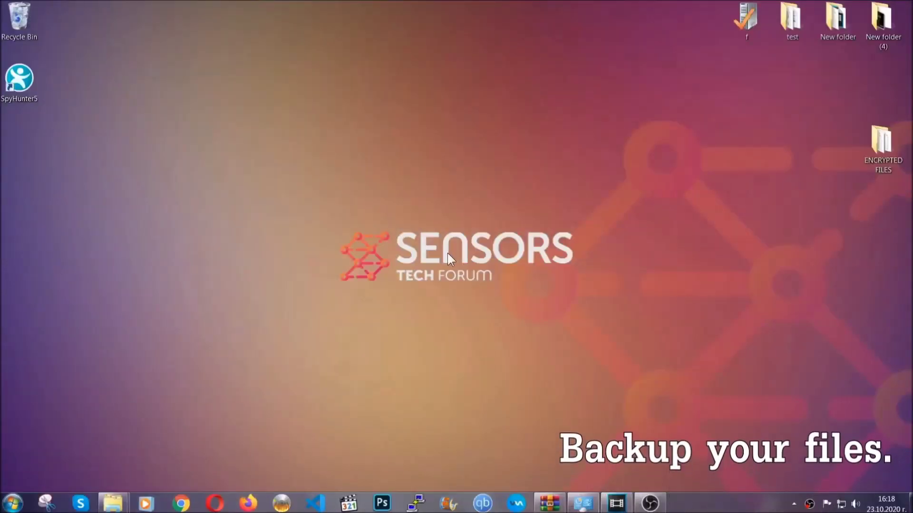
Step: Copy the six encrypted .efji files from the ENCRYPTED FILES folder
double_click(876, 146)
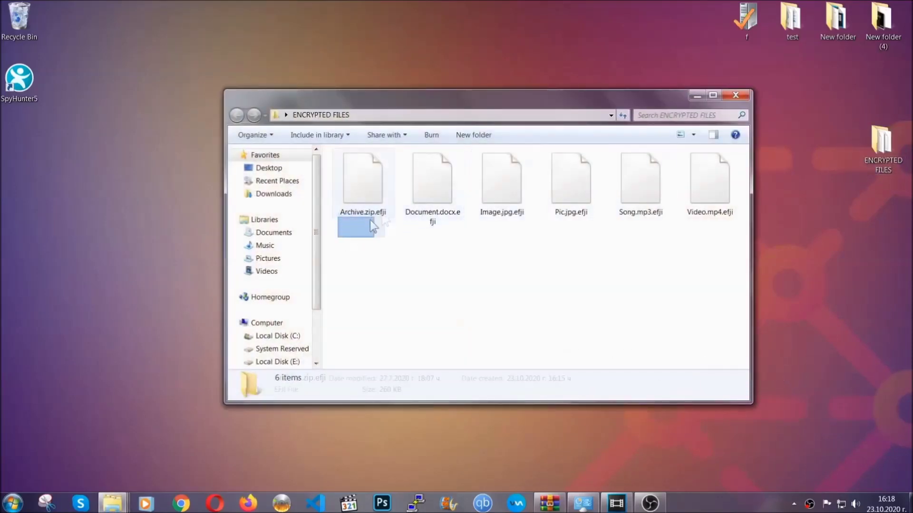
left_click_drag(370, 220, 714, 170)
right_click(714, 169)
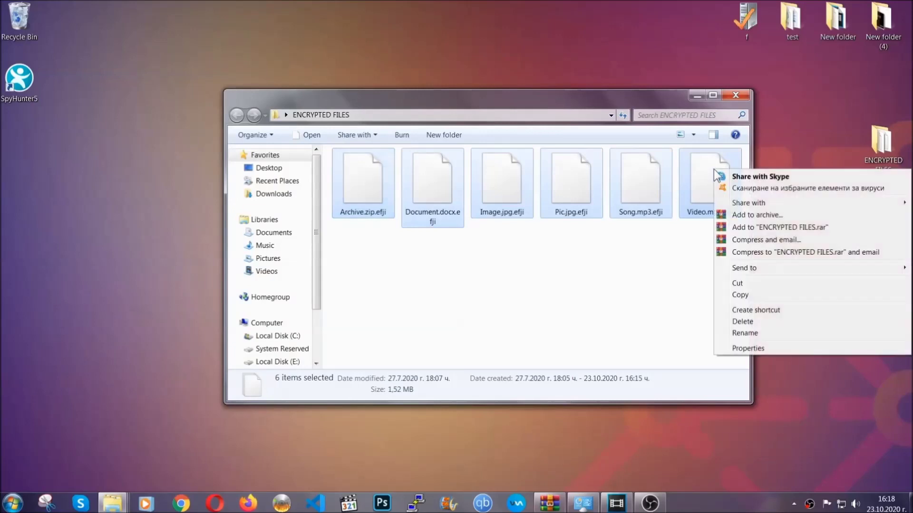
left_click(739, 295)
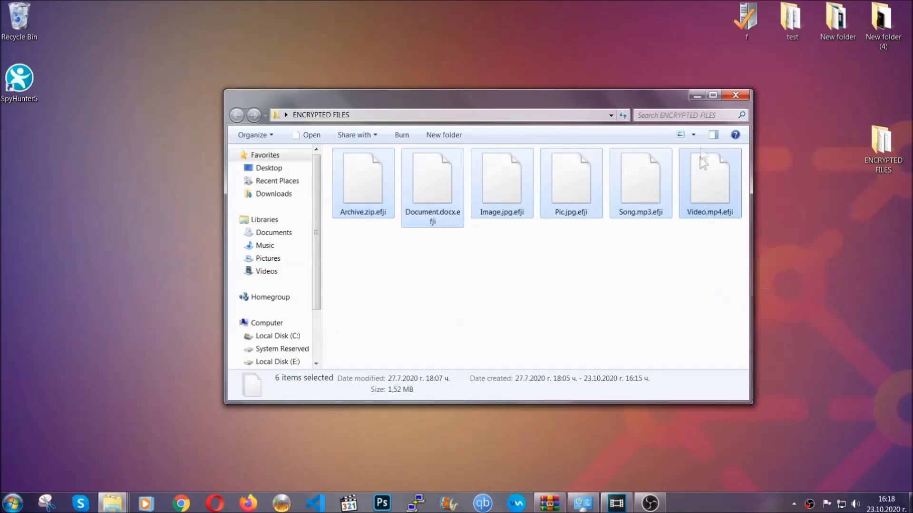
left_click(697, 97)
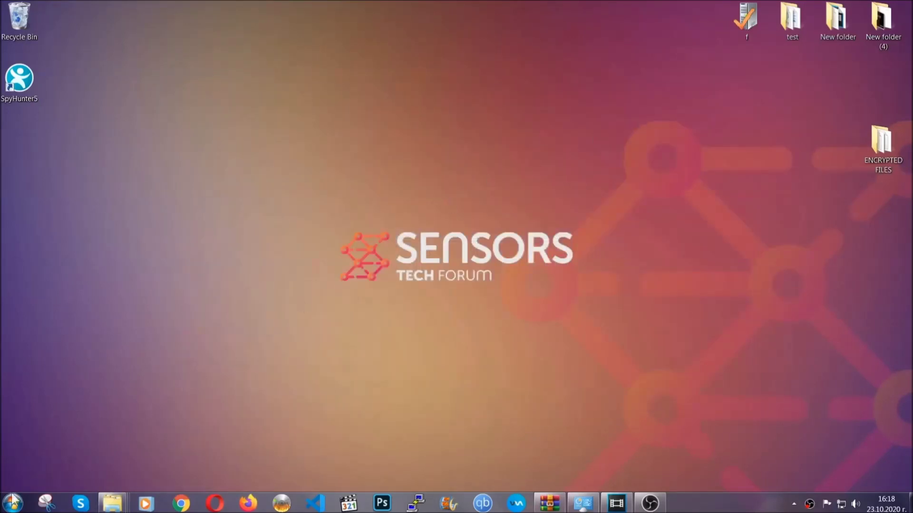
Step: Paste the six files onto FLASH DRIVE (H:) and close the drive window
left_click(13, 503)
left_click(174, 356)
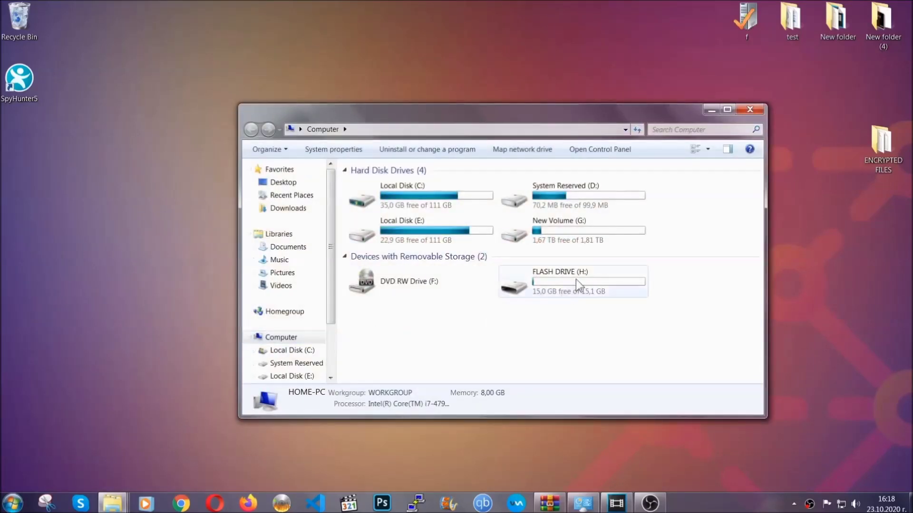
double_click(575, 278)
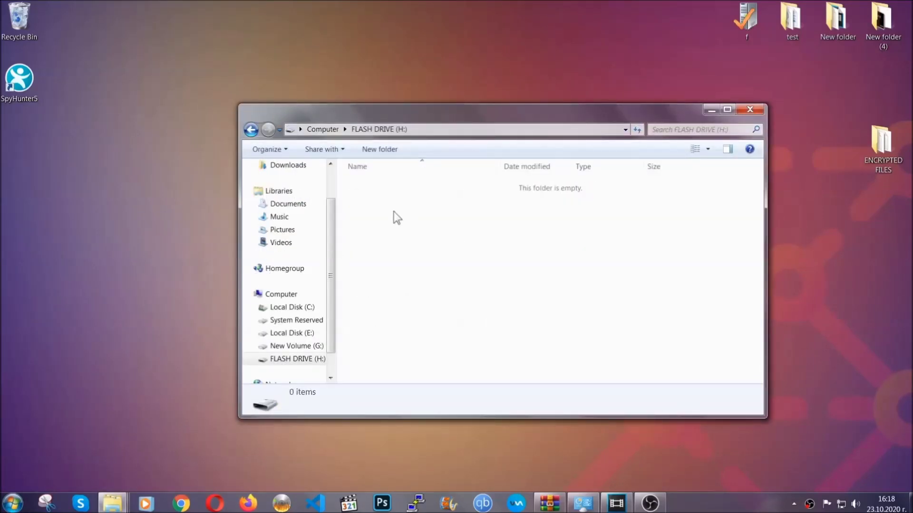
right_click(393, 220)
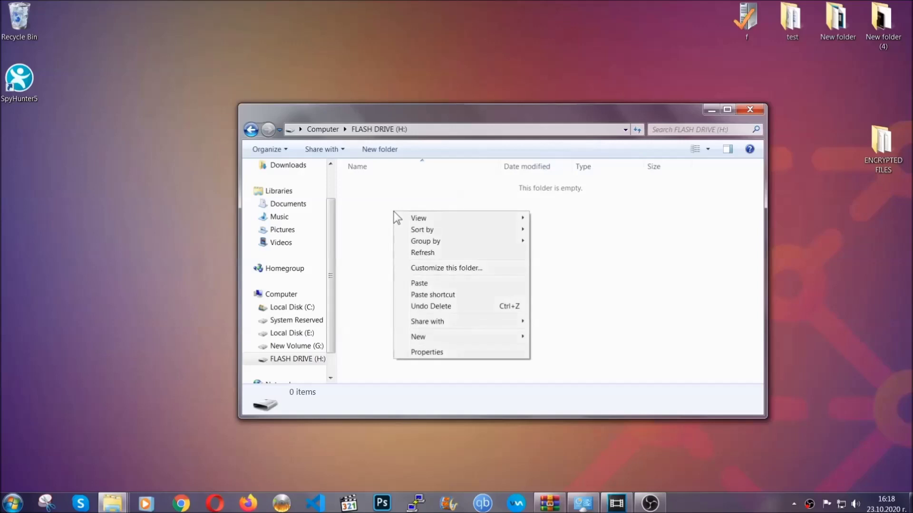
left_click(415, 284)
left_click(416, 284)
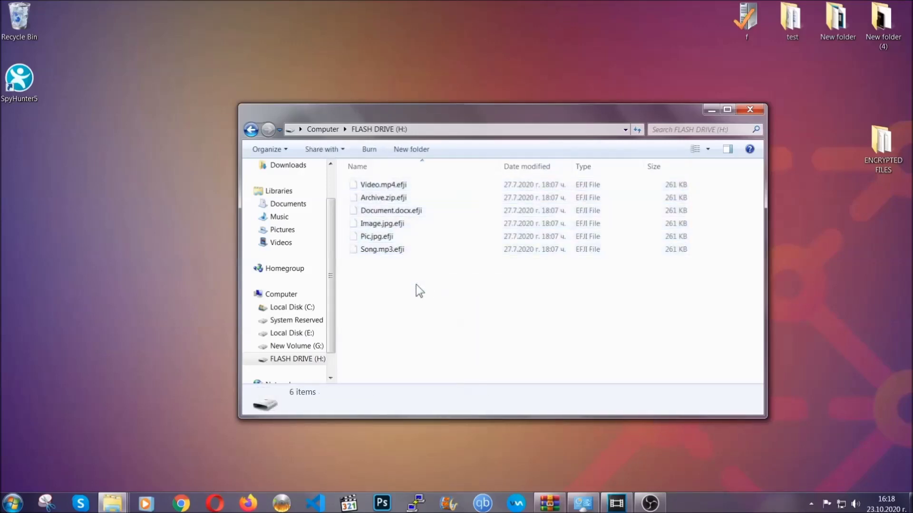
left_click(750, 110)
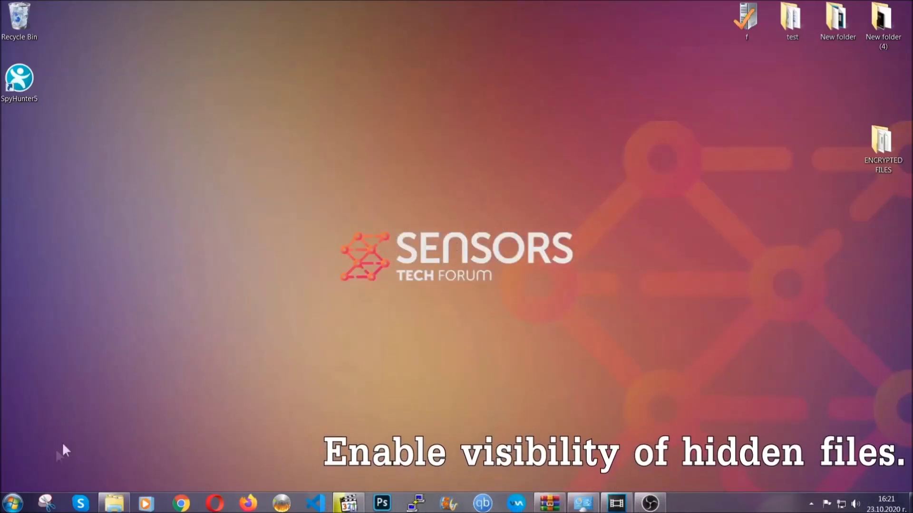
Step: Find 'show hidden files and folders' in Start search and enable Show hidden files, folders, and drives
left_click(12, 502)
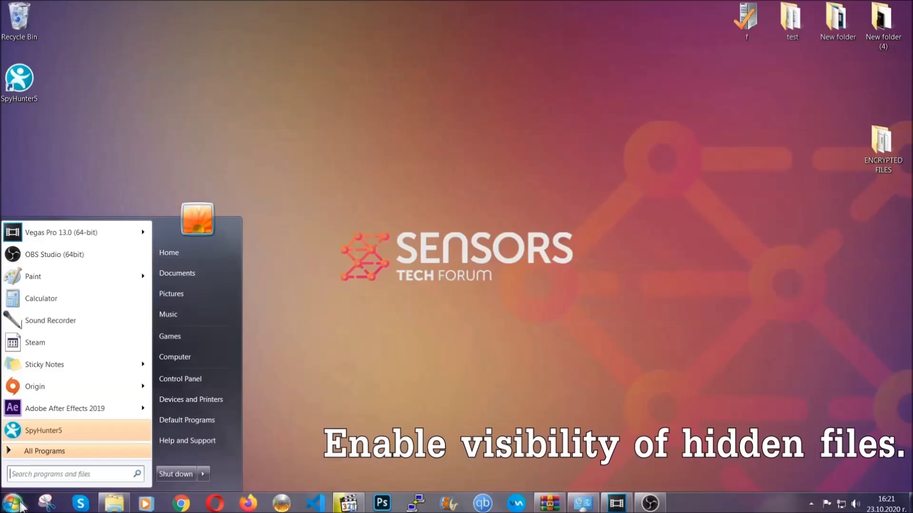
left_click(38, 465)
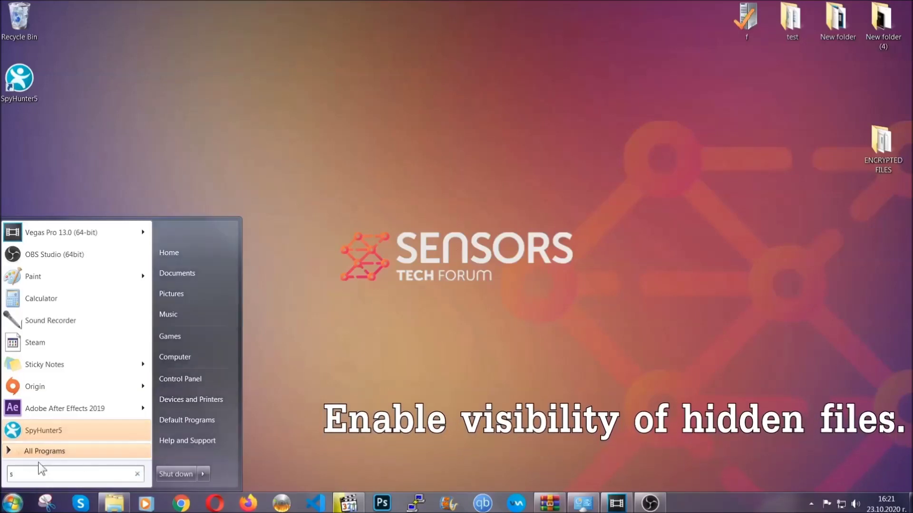
type("showh")
key("BackSpace")
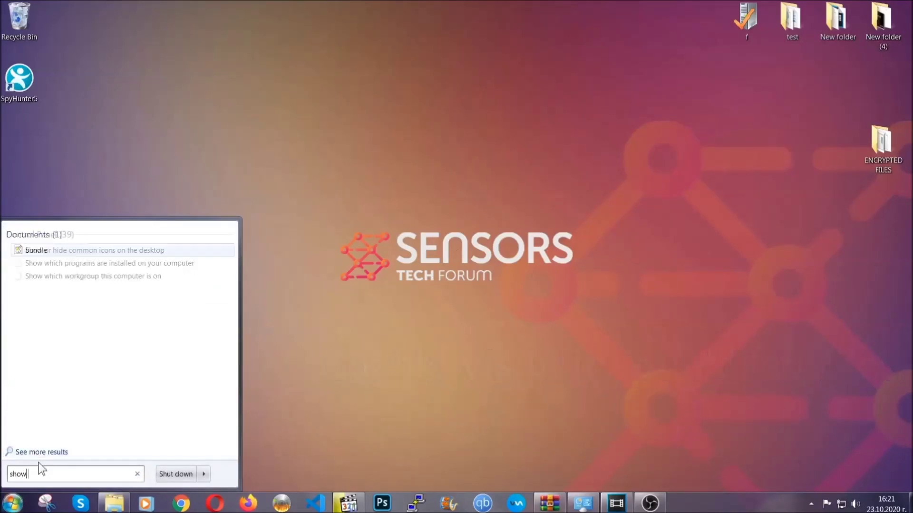
type("hidden files and folders")
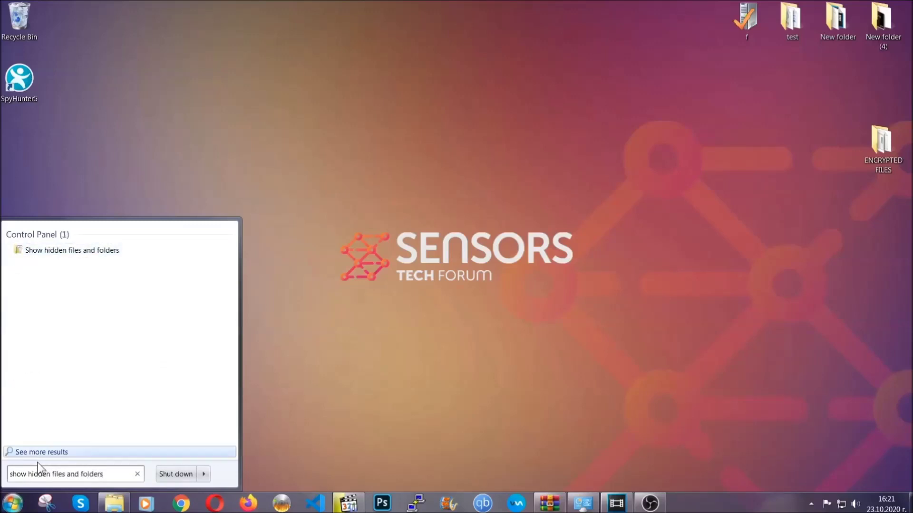
left_click(108, 252)
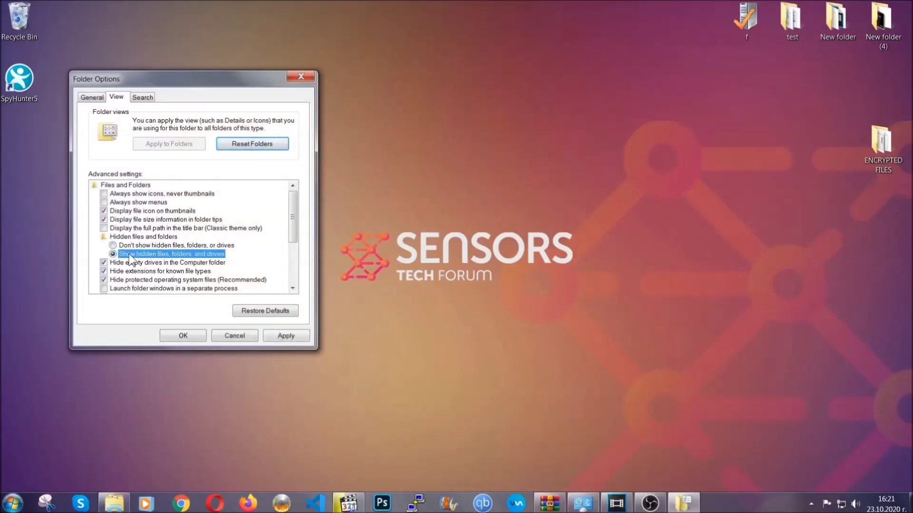
left_click(282, 339)
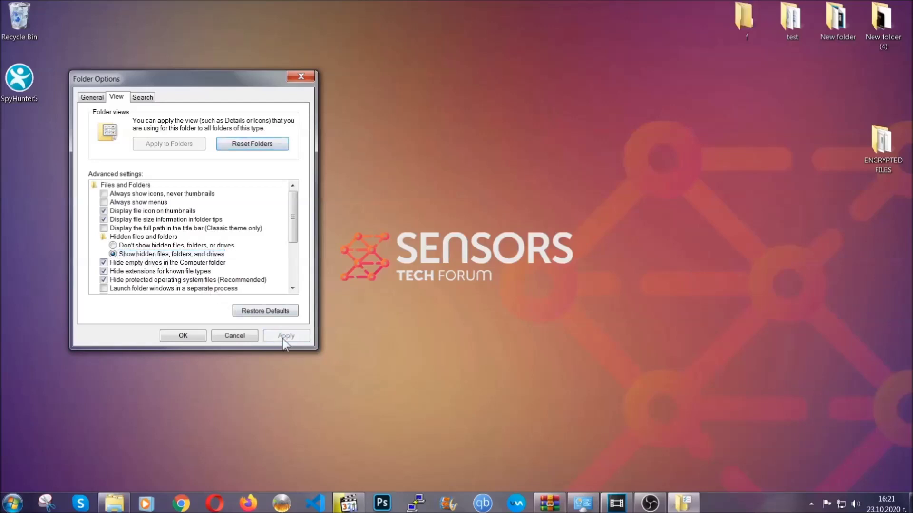
left_click(182, 335)
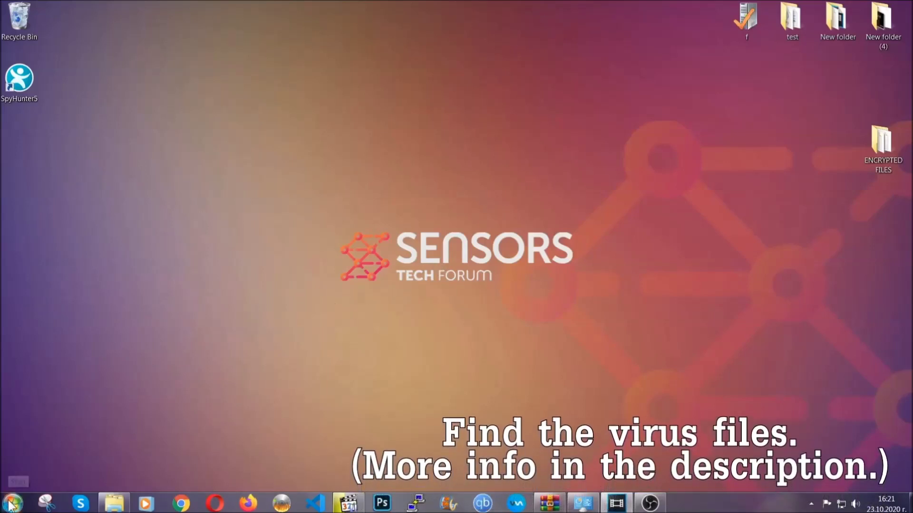
Step: Search the whole computer for 'fileextension:exe Example Vir'
key("super")
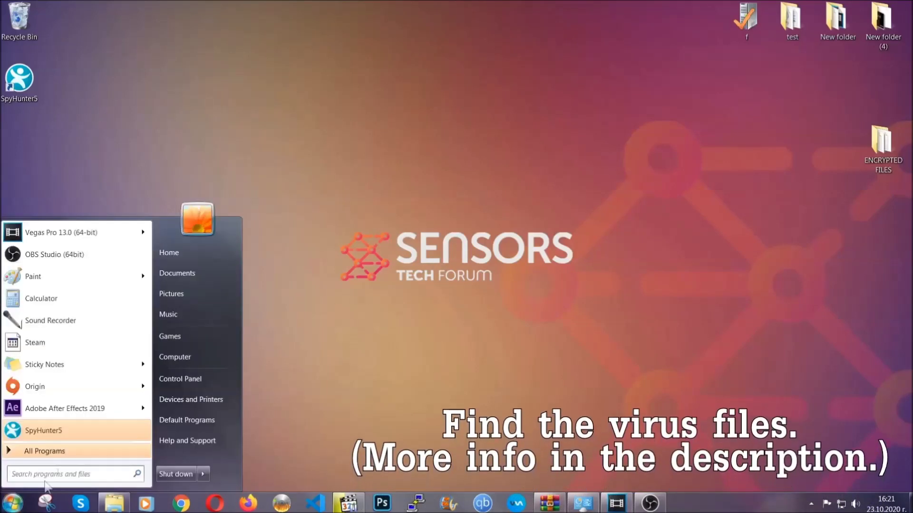
left_click(187, 355)
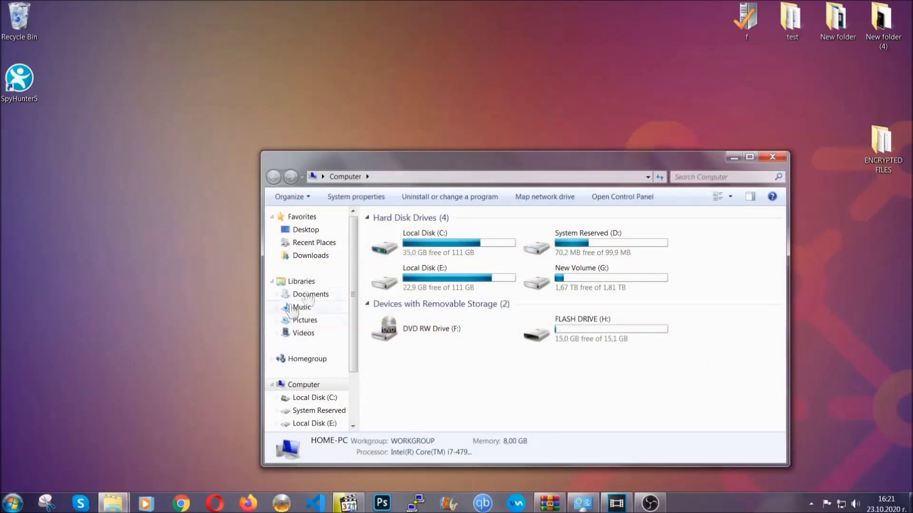
left_click_drag(495, 167, 434, 125)
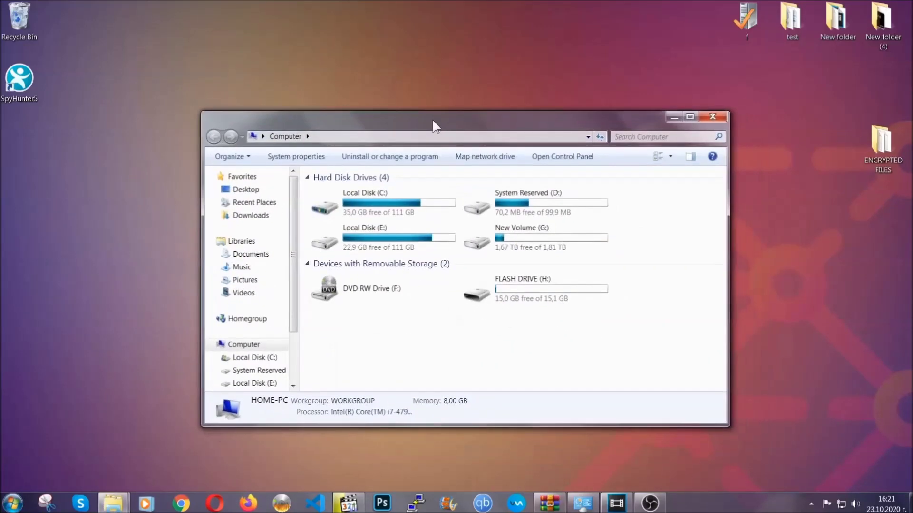
left_click(621, 136)
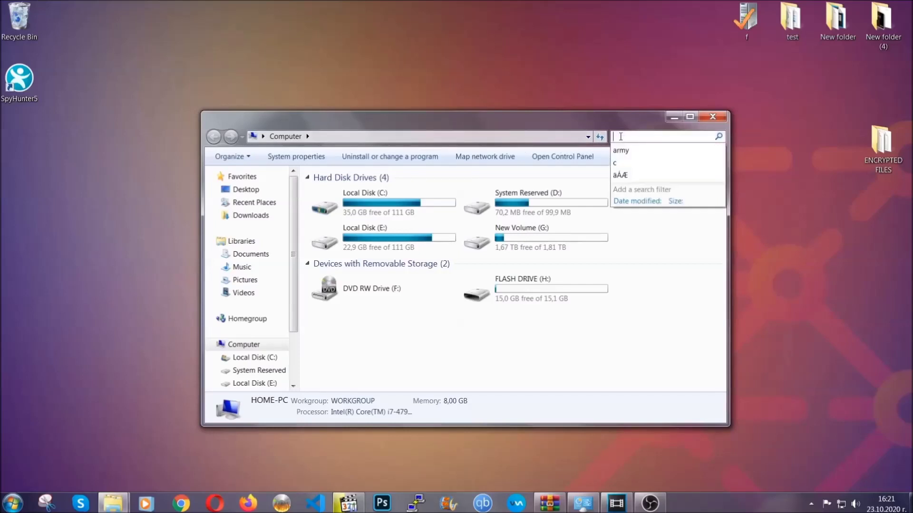
type("file")
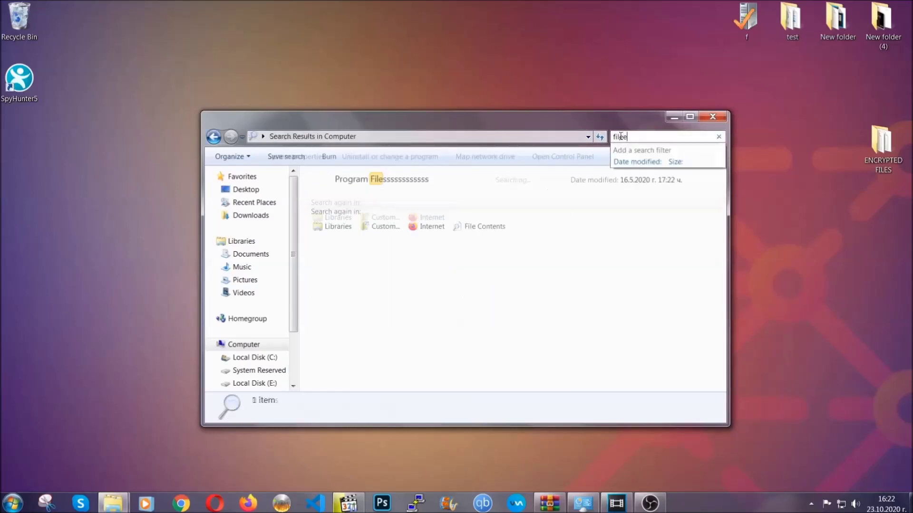
type("extension:exe ")
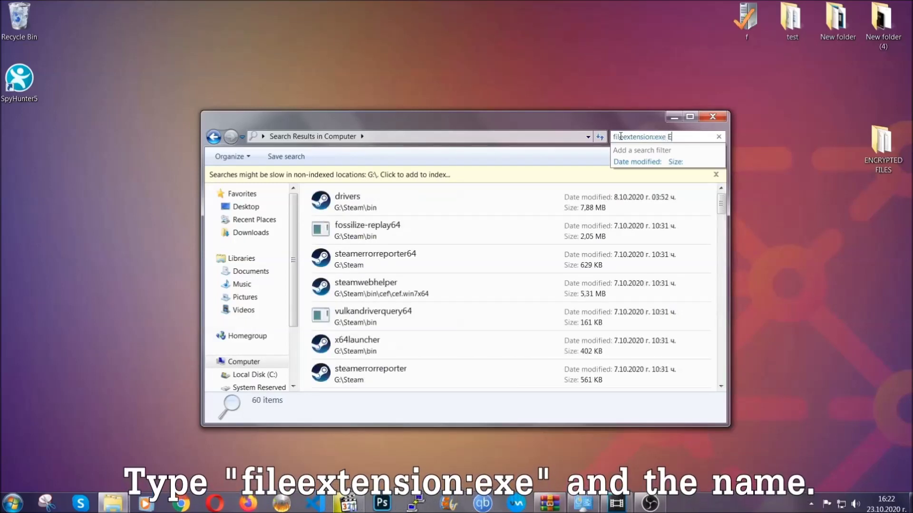
type("Example Virus Name")
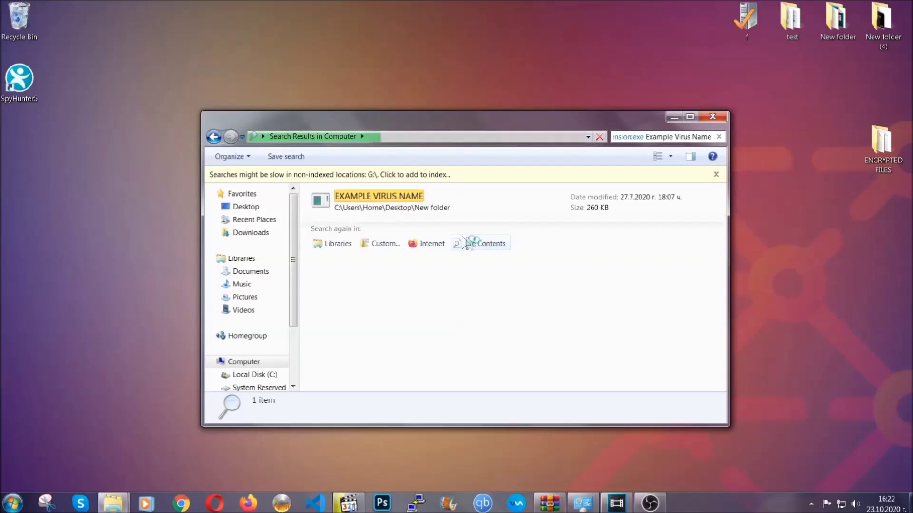
Step: Delete the EXAMPLE VIRUS NAME file to the Recycle Bin and close the search window
left_click(398, 195)
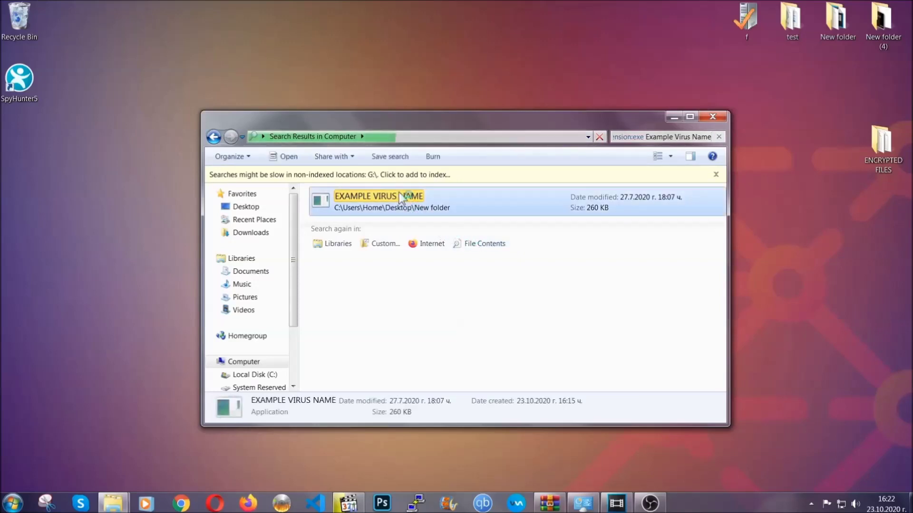
right_click(401, 199)
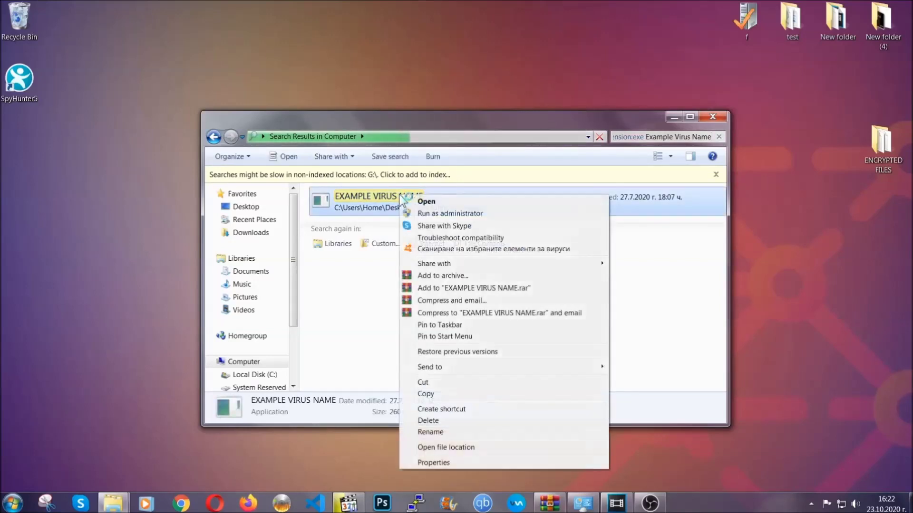
left_click(440, 420)
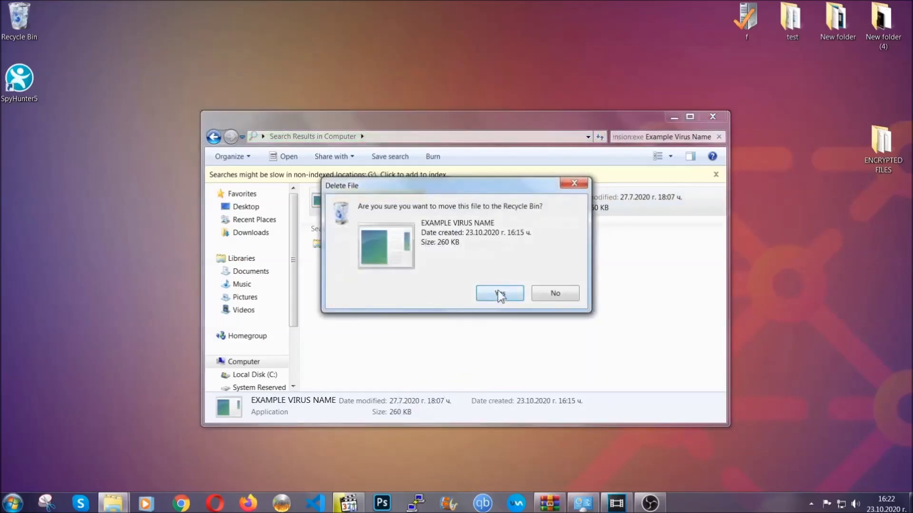
left_click(499, 295)
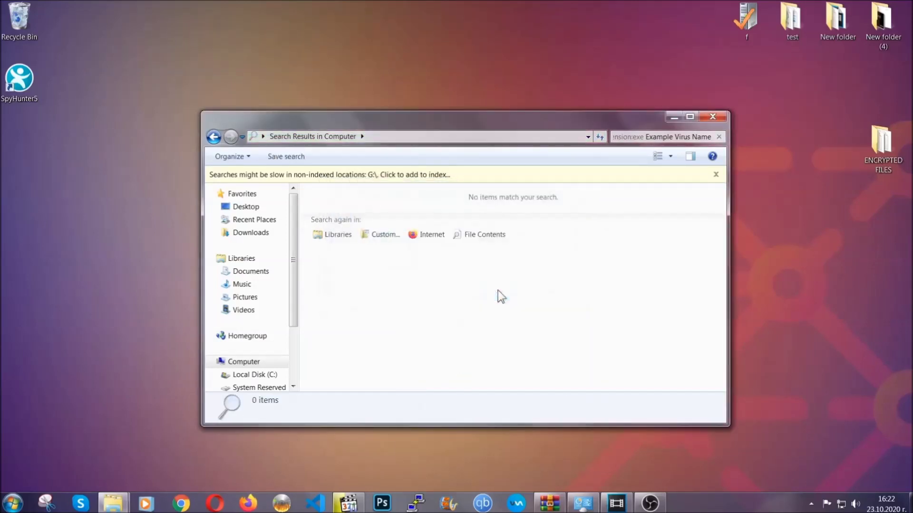
left_click(713, 117)
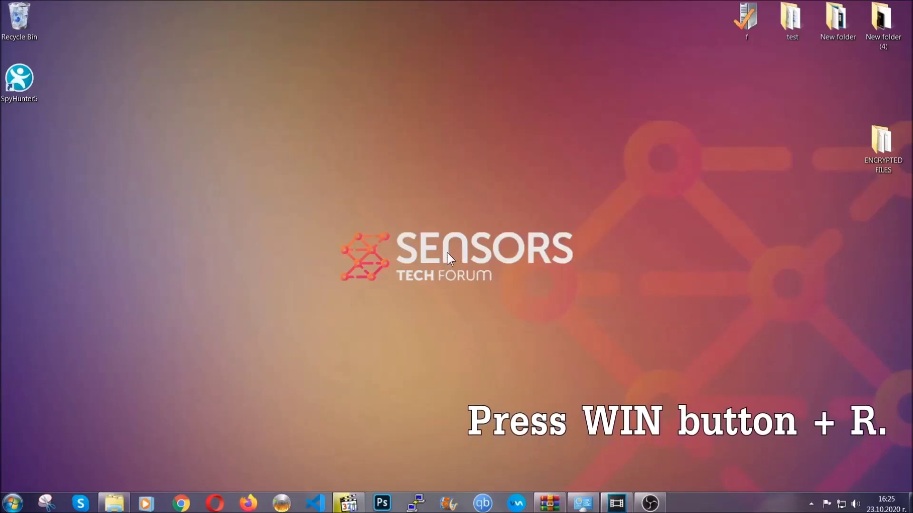
Step: Launch Registry Editor by running REGEDIT from the Run dialog
key("super+r")
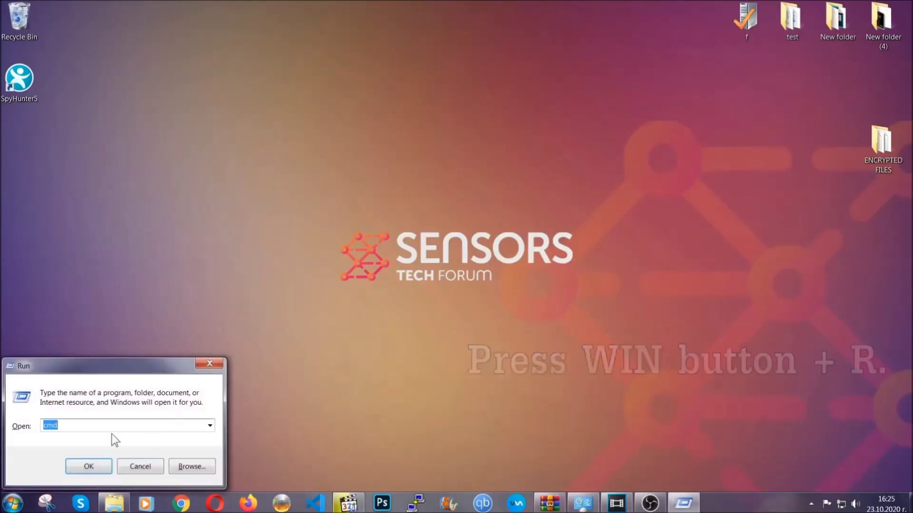
left_click(93, 430)
left_click_drag(86, 432, 12, 430)
type("REGEDIT")
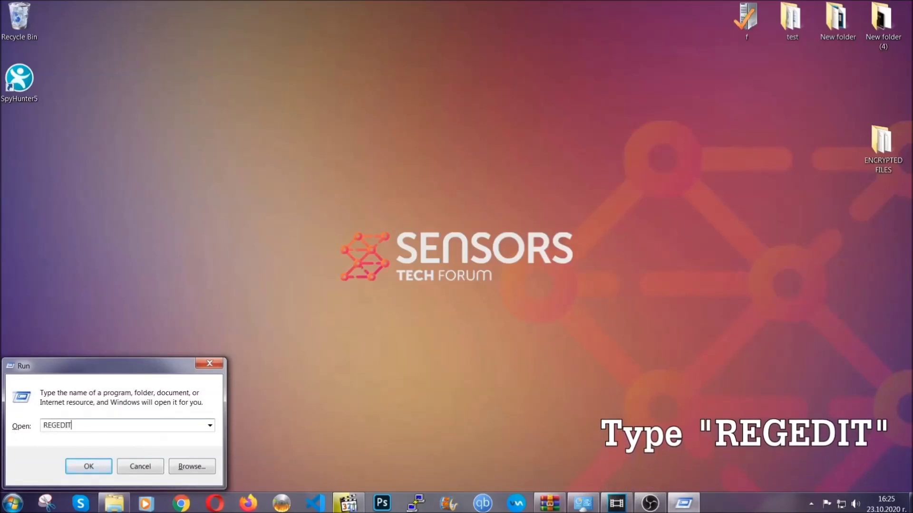
left_click(78, 464)
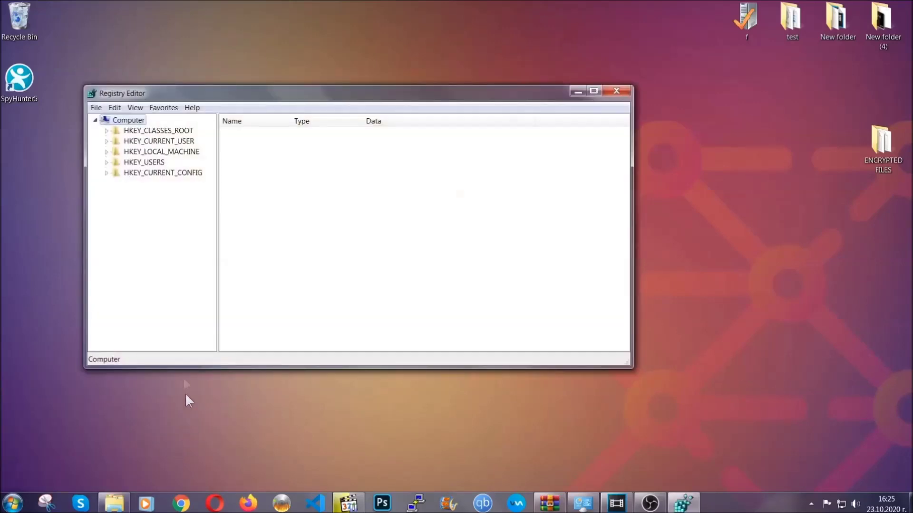
Step: Export the entire registry as BACKUP.reg on the desktop
left_click(97, 108)
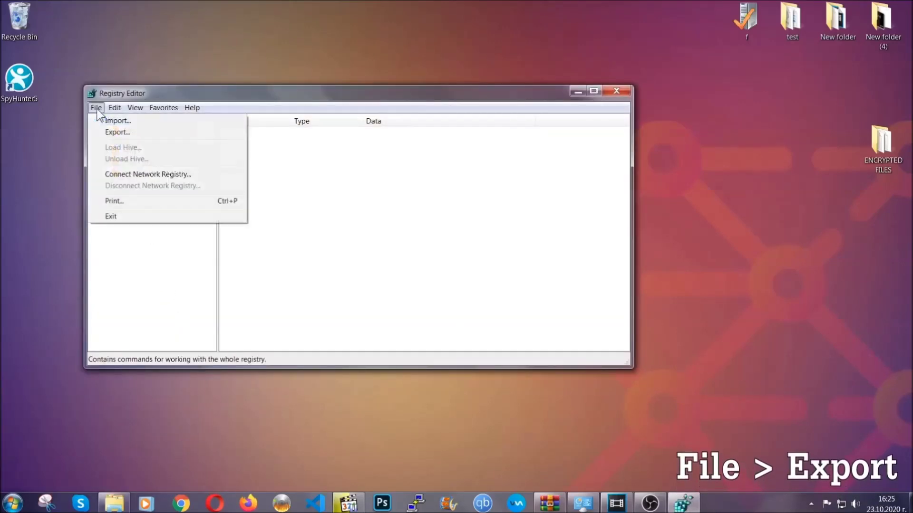
left_click(118, 132)
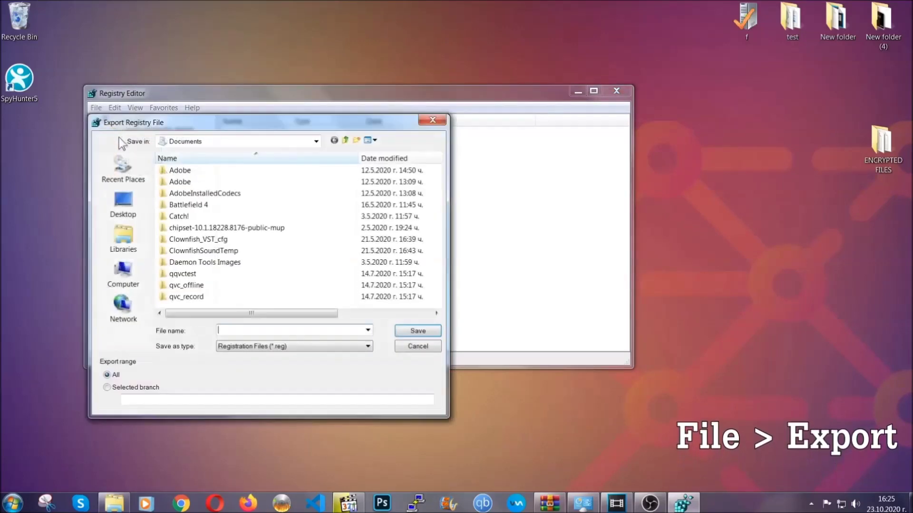
left_click(120, 204)
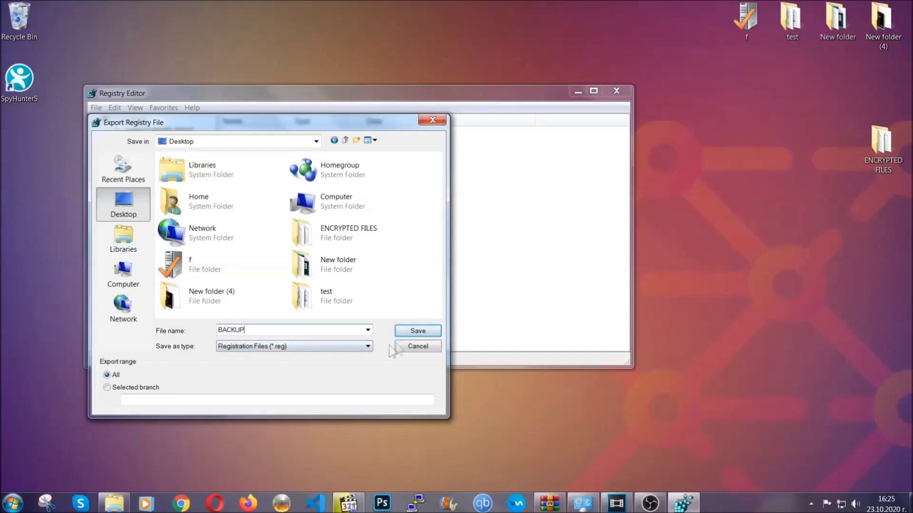
left_click(412, 332)
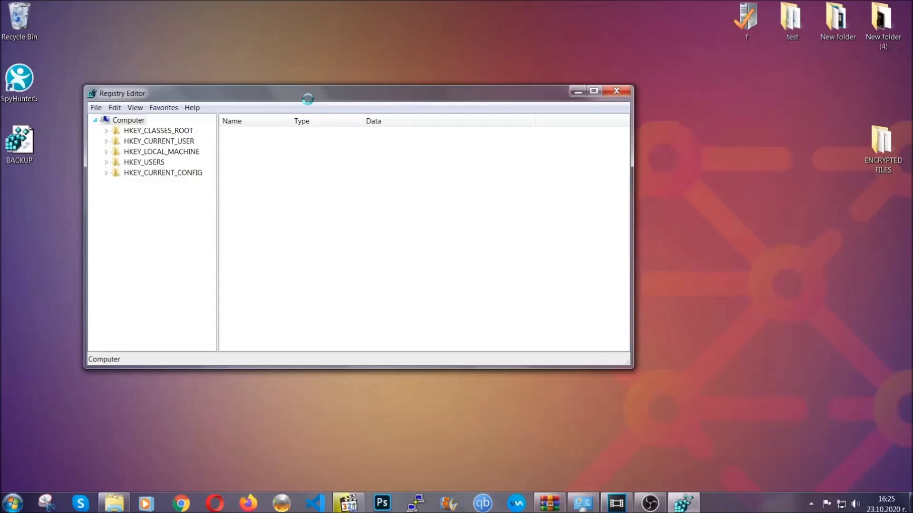
left_click_drag(308, 99, 398, 130)
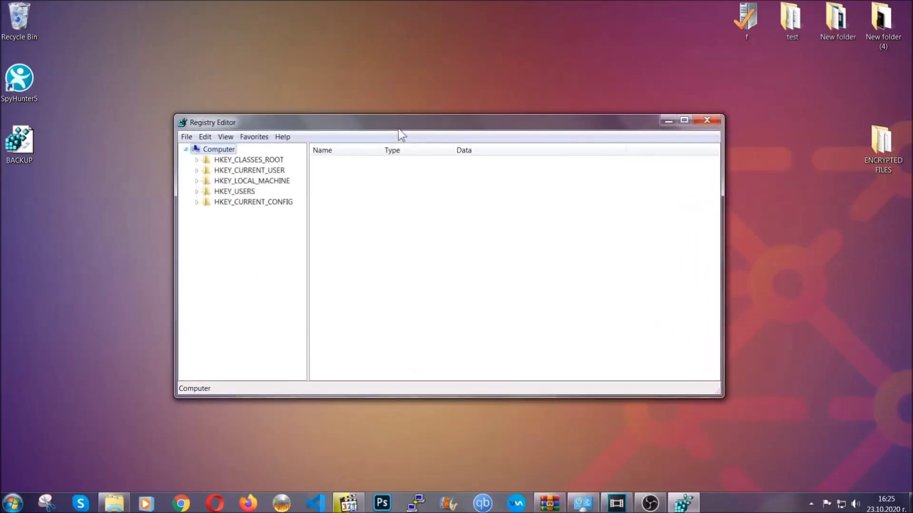
left_click(186, 137)
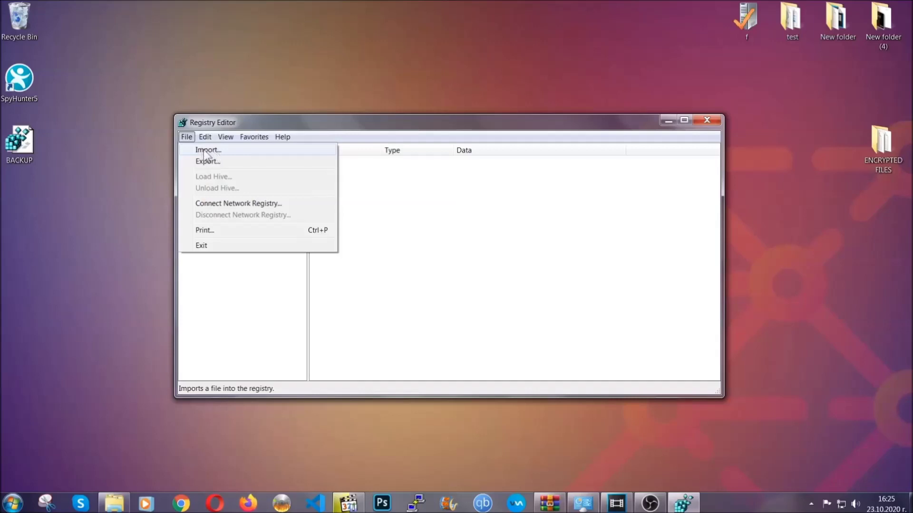
Step: Locate the RunOnce key with Ctrl+F search and open the neighbouring Run key
left_click(187, 137)
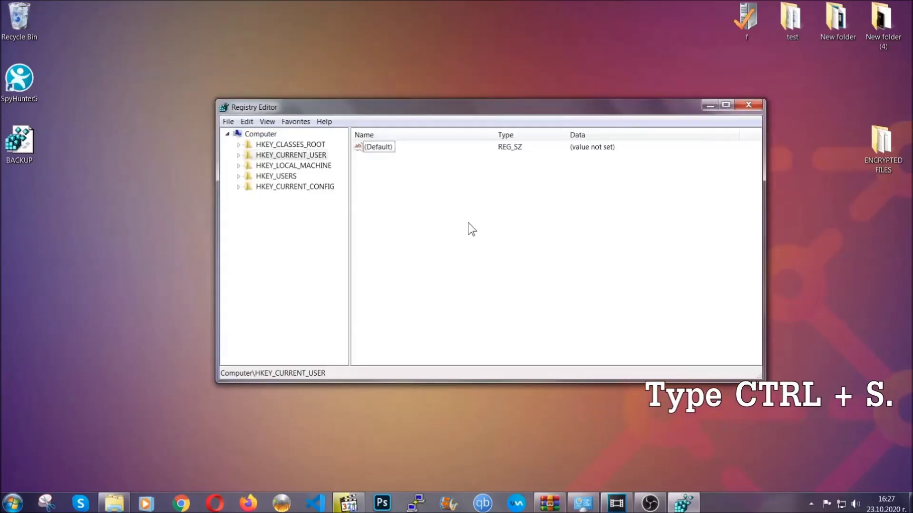
key("ctrl+f")
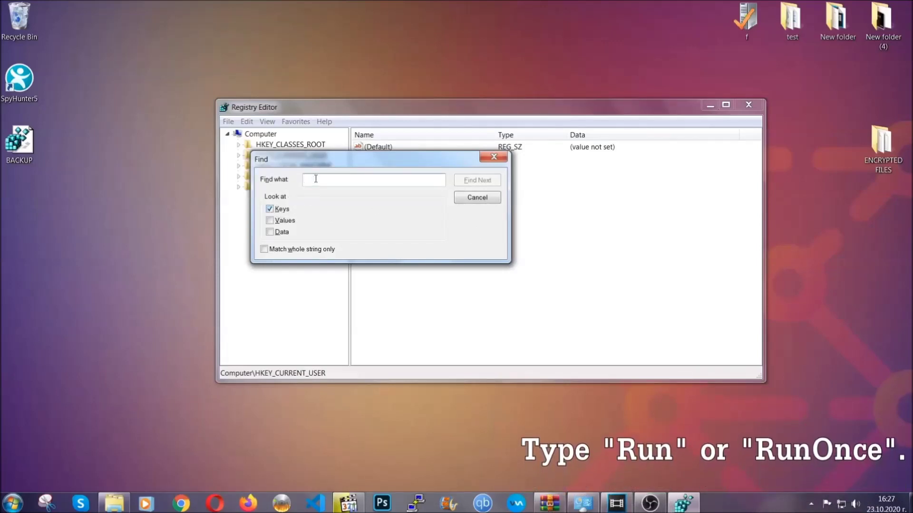
type("RunO")
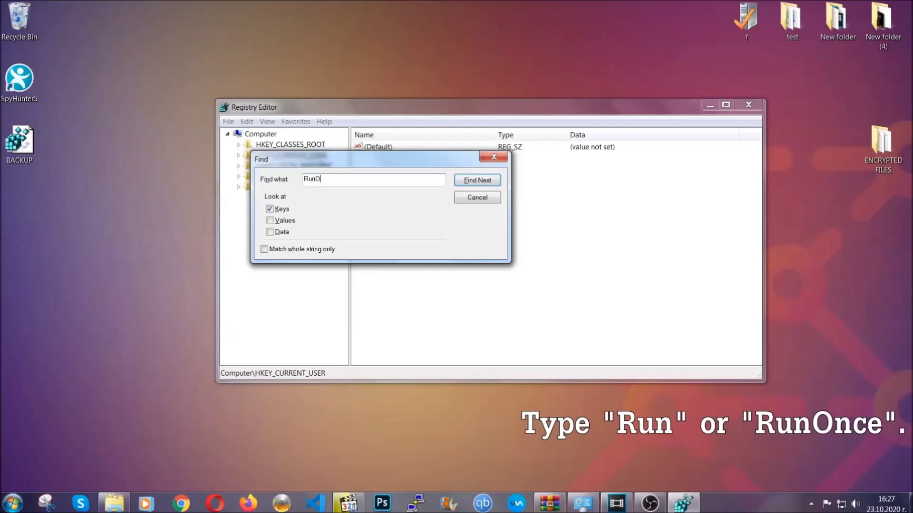
type("nce")
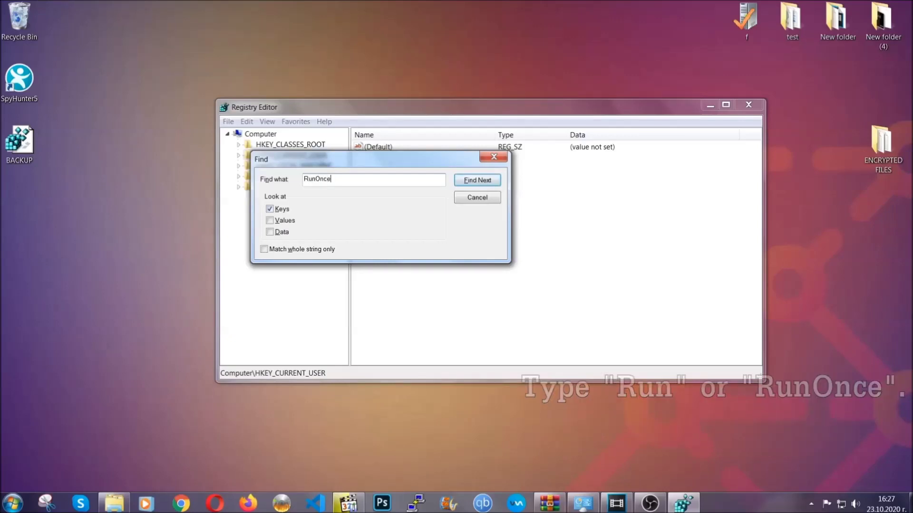
left_click(488, 182)
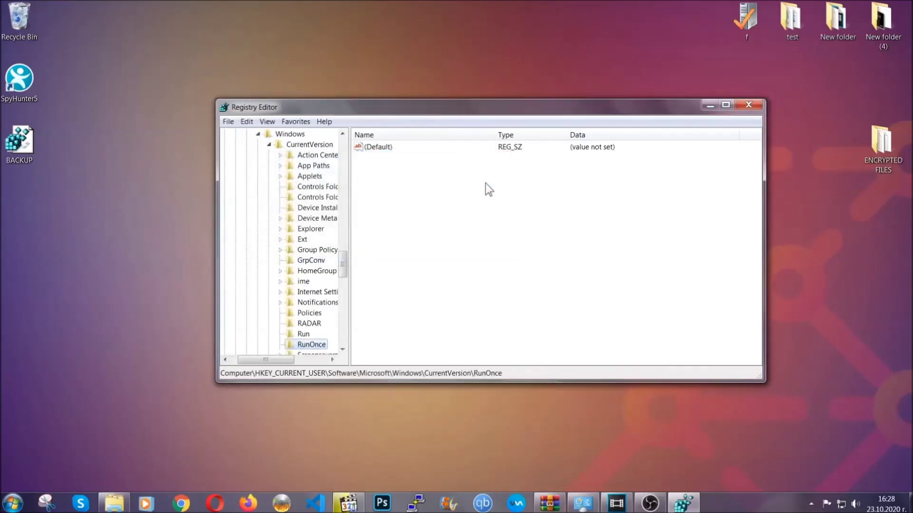
scroll(343, 267, "down", 4)
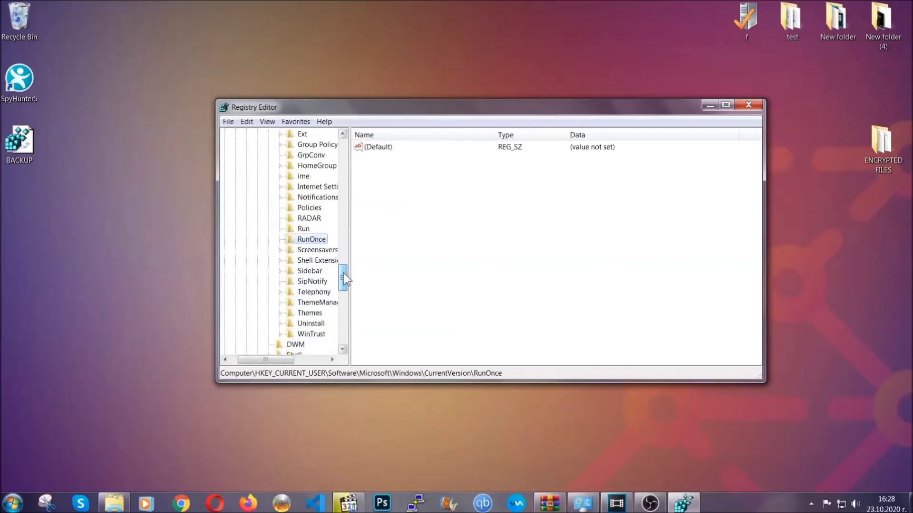
left_click(303, 229)
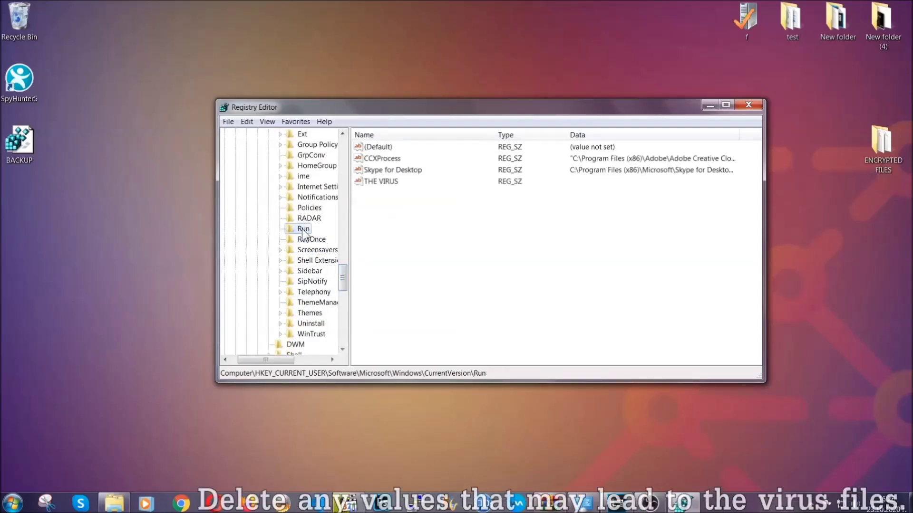
Step: Permanently delete the THE VIRUS value from the Run key
left_click(375, 183)
right_click(374, 182)
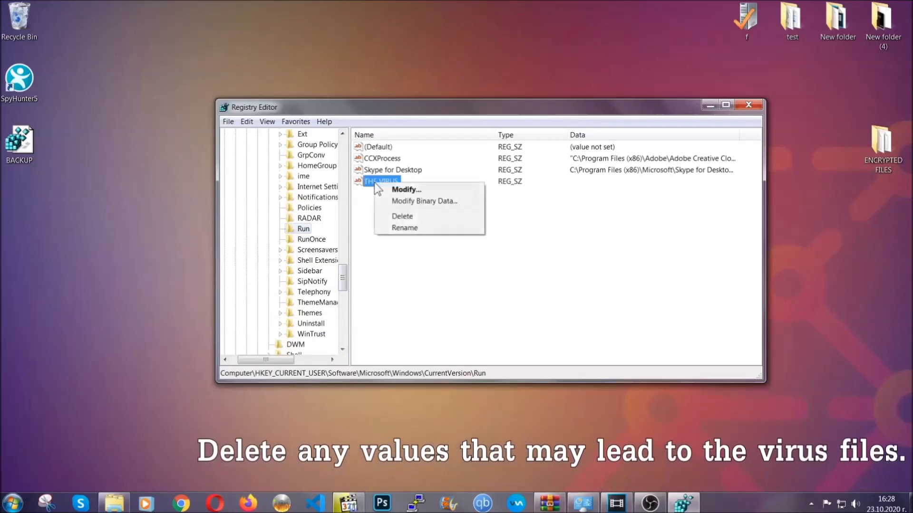
left_click(395, 217)
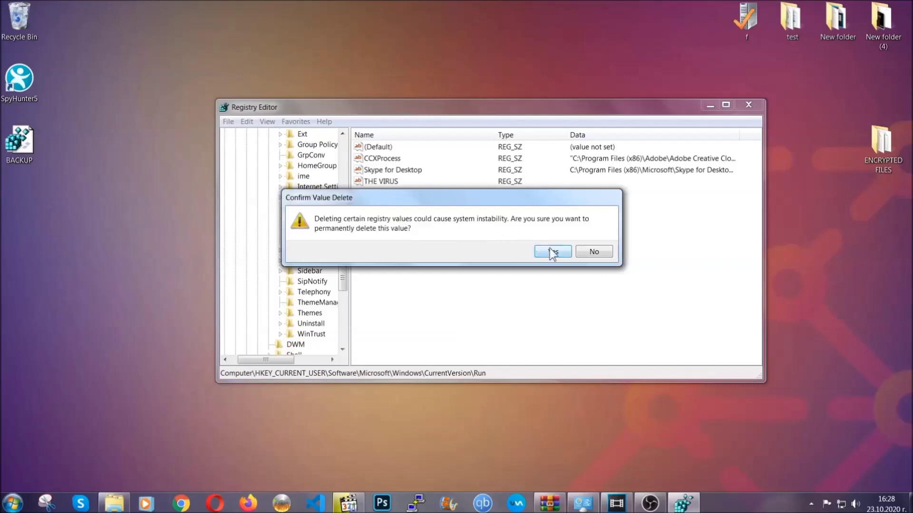
left_click(552, 251)
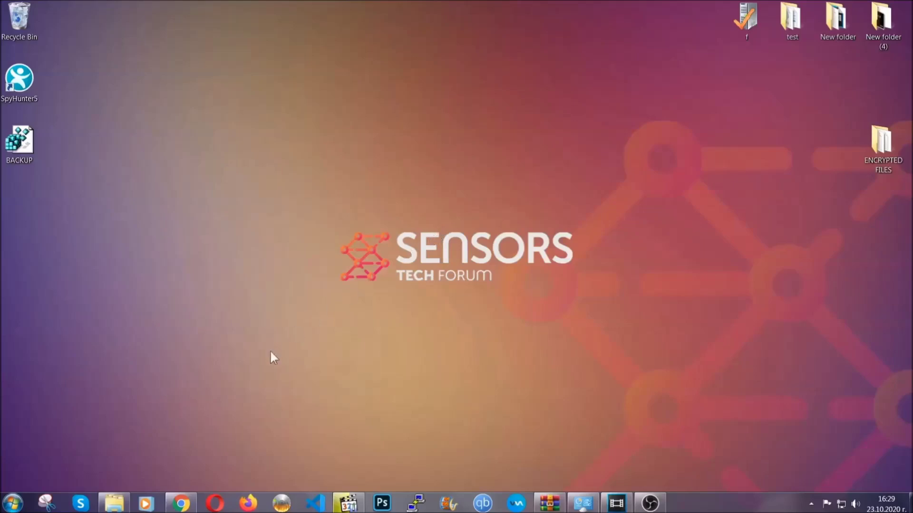
Step: Return to the SensorsTechForum recovery article and expand Method 2, Restore Data via Windows Backup
left_click(181, 504)
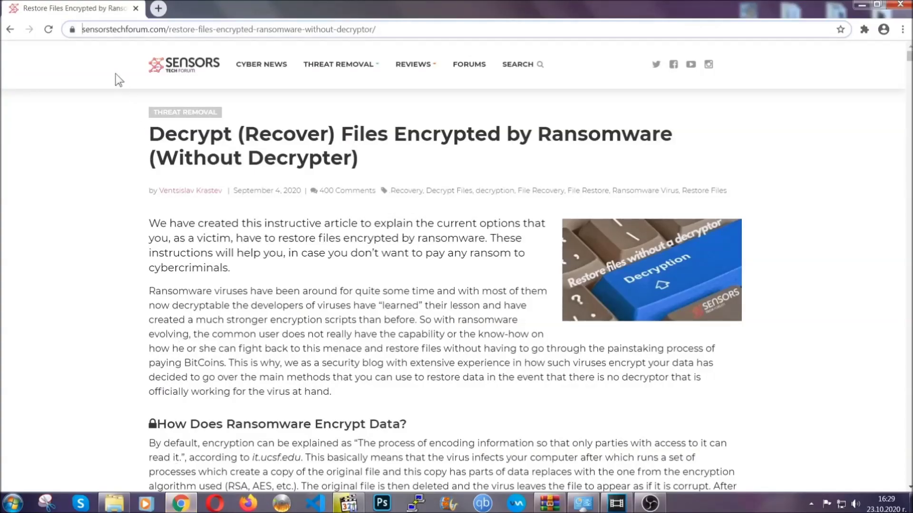
mouse_move(83, 30)
left_mouse_down()
mouse_move(518, 30)
mouse_move(412, 33)
left_mouse_up()
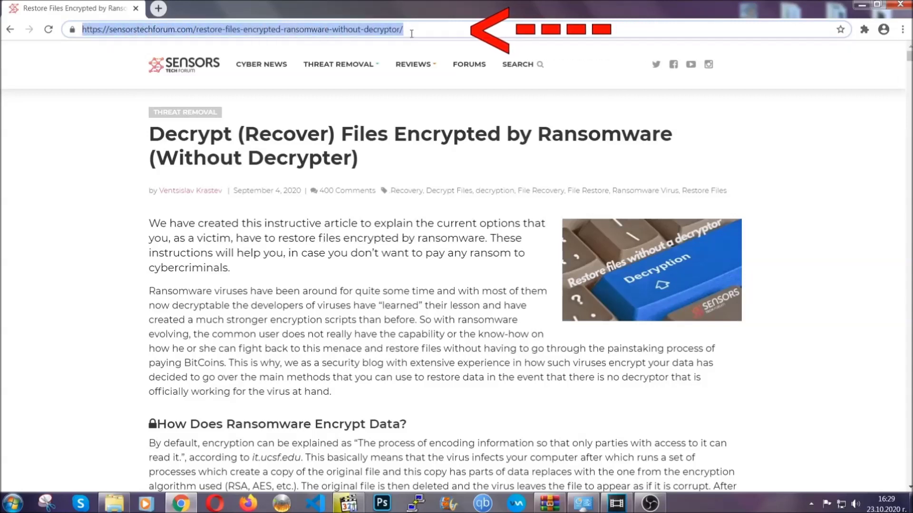
mouse_move(413, 94)
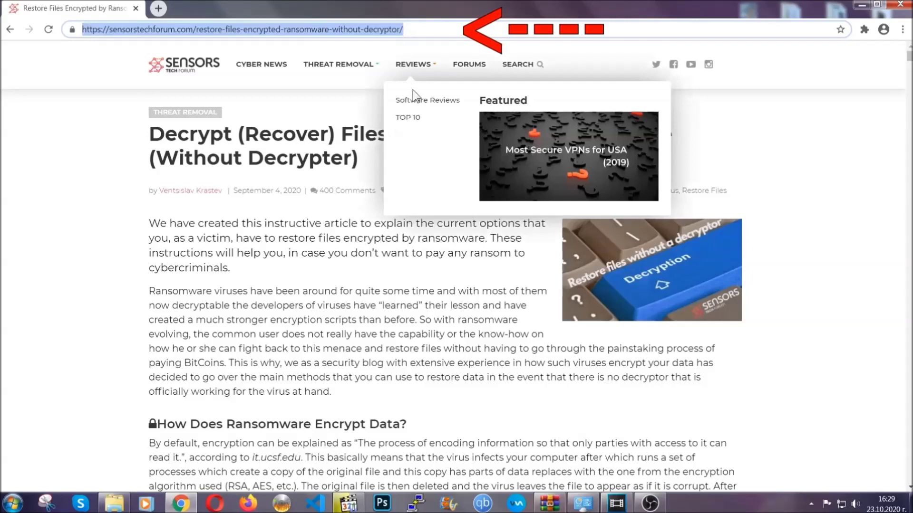
scroll(469, 259, "down", 5)
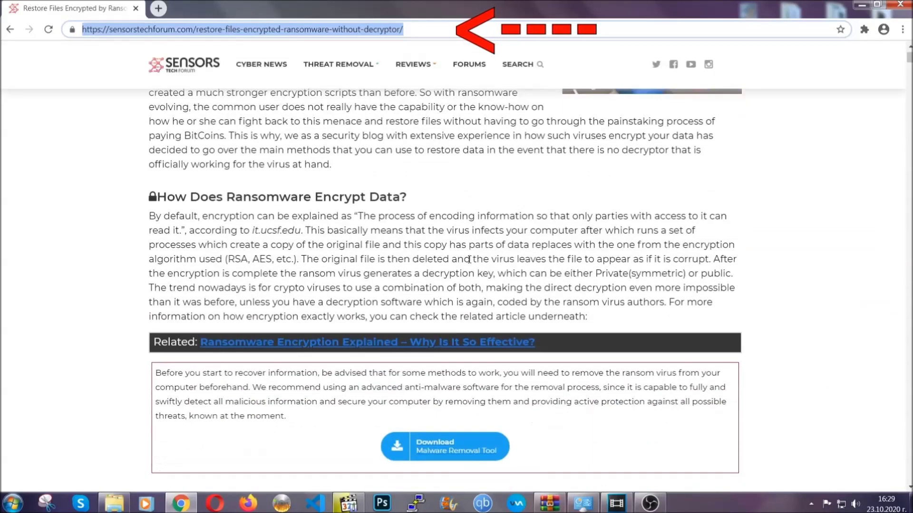
scroll(469, 259, "down", 6)
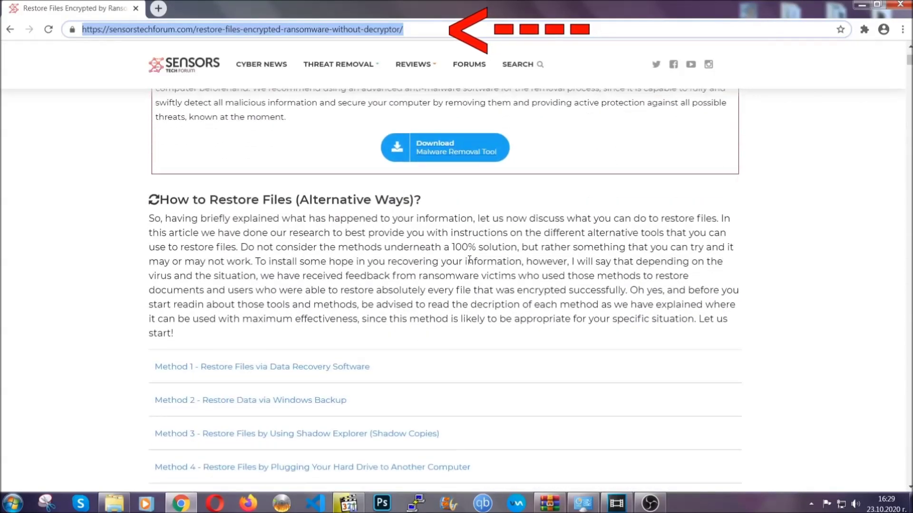
scroll(469, 259, "down", 4)
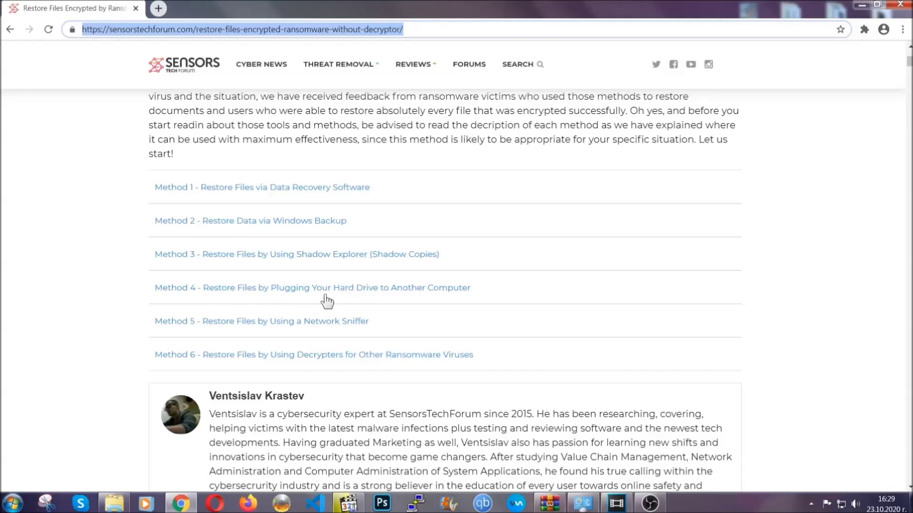
left_click(284, 221)
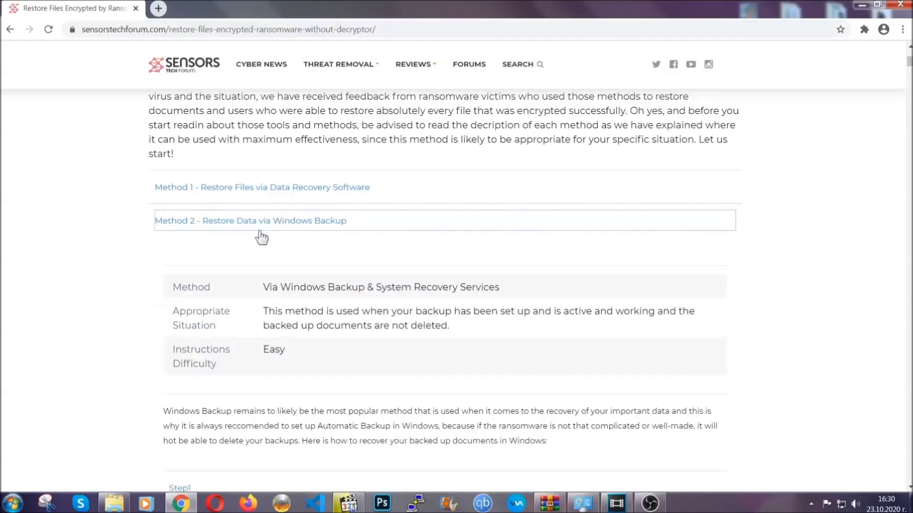
Step: Expand Steps 1, 2 and 3 of the Windows Backup method
left_click_drag(264, 285, 321, 356)
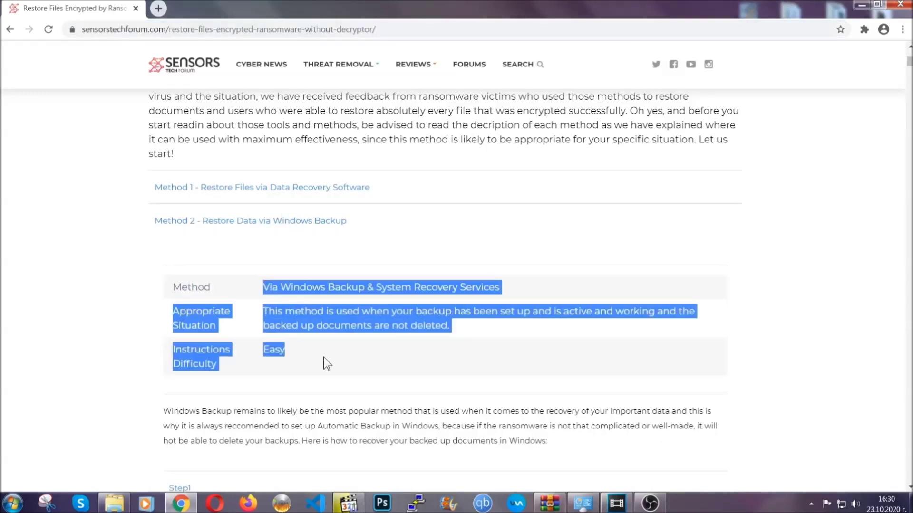
left_click(325, 355)
scroll(327, 355, "down", 4)
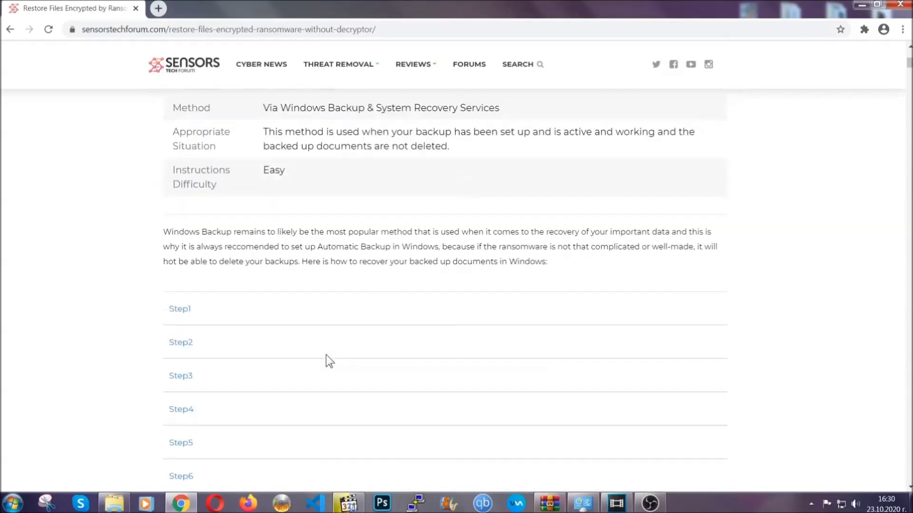
scroll(326, 354, "down", 1)
left_click(188, 248)
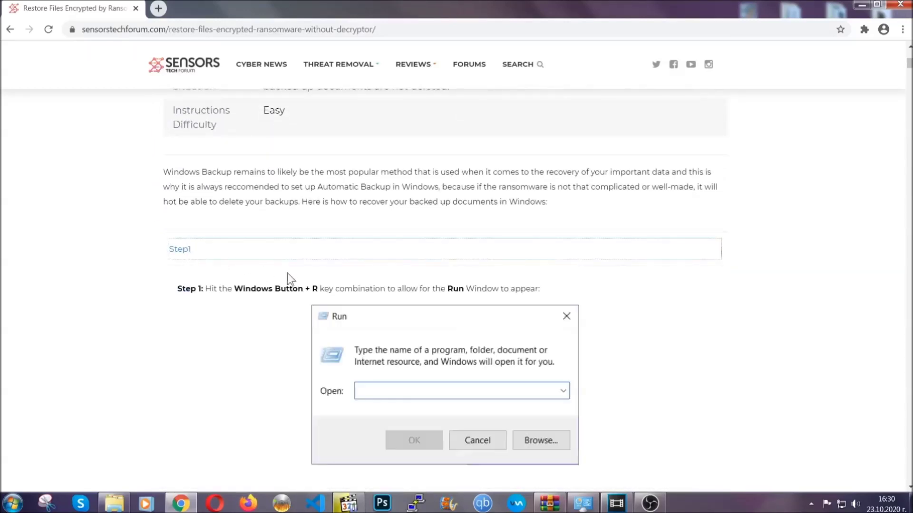
scroll(428, 295, "down", 4)
left_click(214, 300)
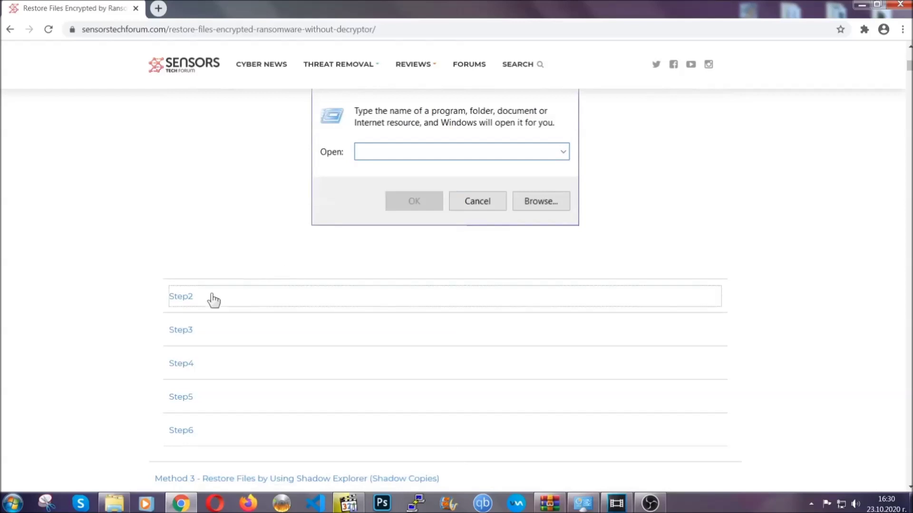
scroll(409, 300, "down", 4)
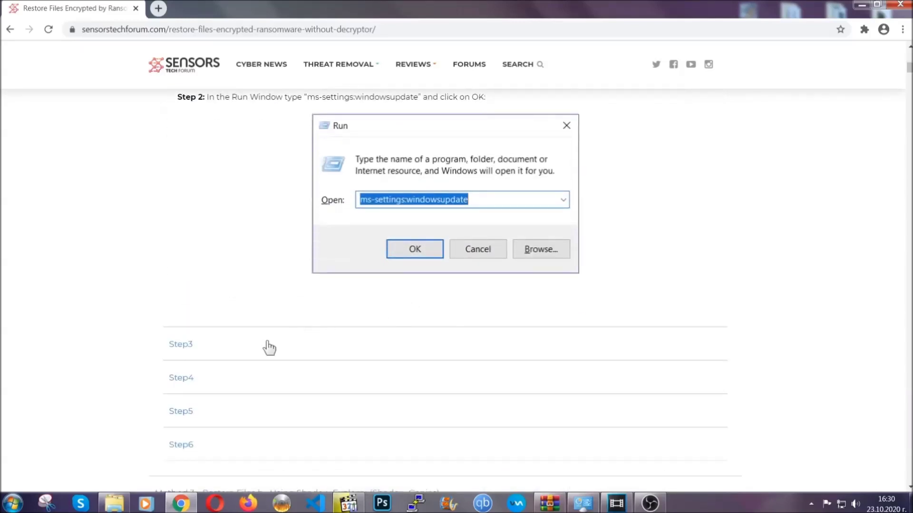
left_click(269, 347)
Step: Scroll through the expanded steps, then minimize the browser to show the desktop
scroll(403, 326, "down", 4)
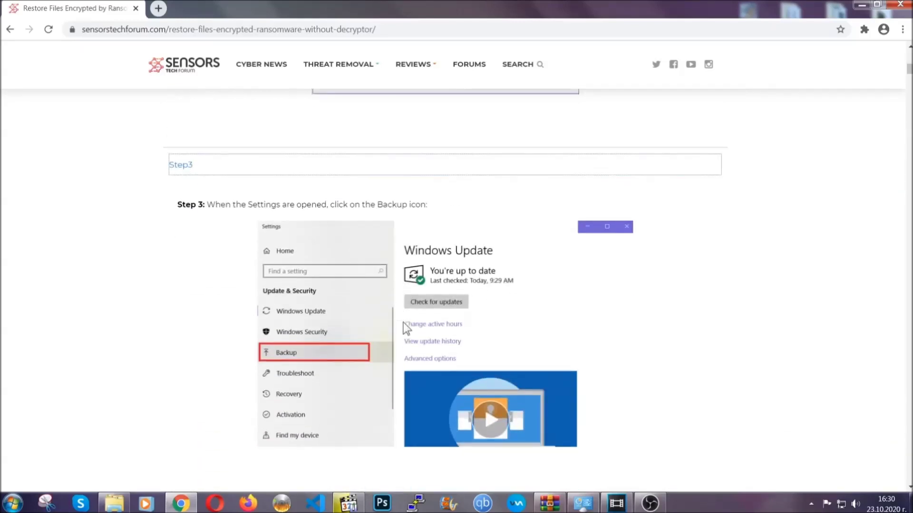
scroll(403, 322, "down", 2)
scroll(402, 324, "down", 2)
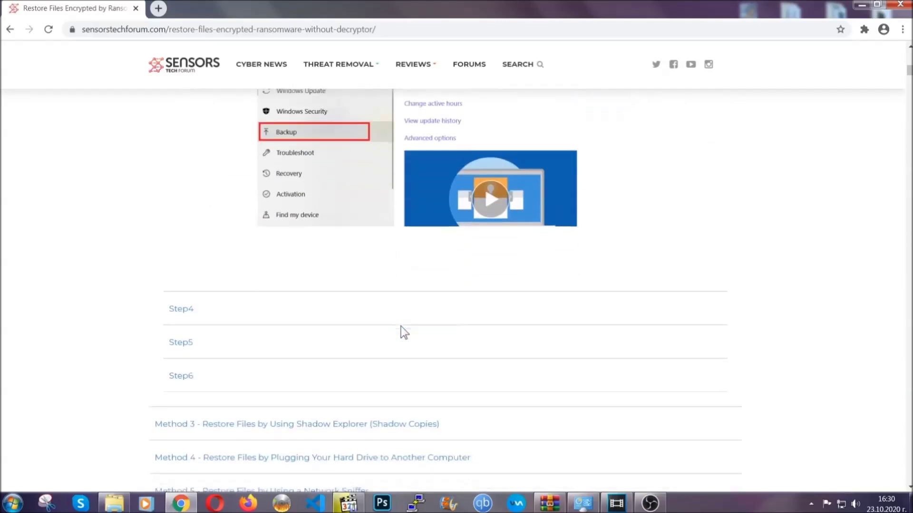
scroll(401, 326, "down", 7)
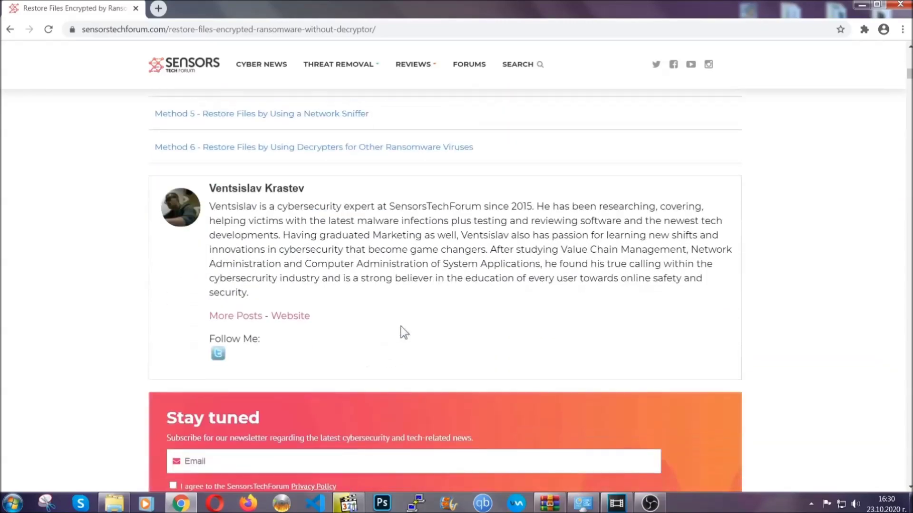
scroll(401, 326, "up", 20)
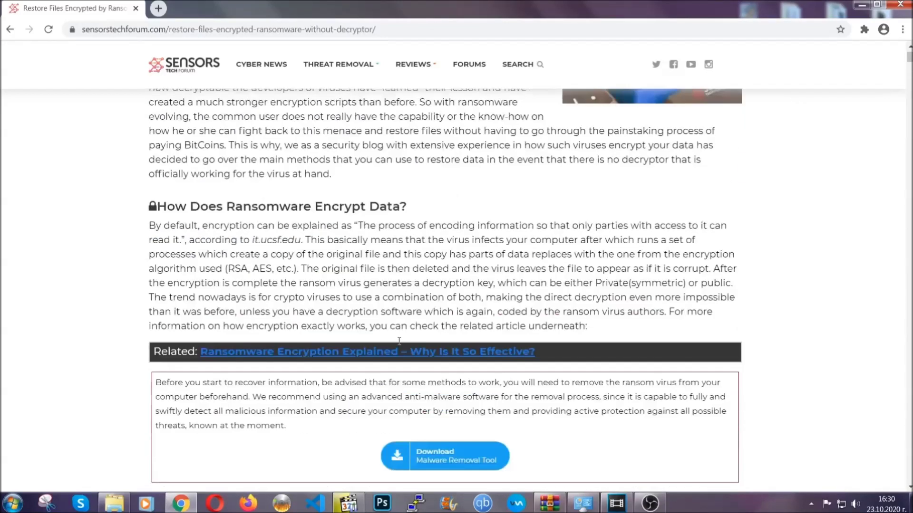
scroll(399, 341, "up", 4)
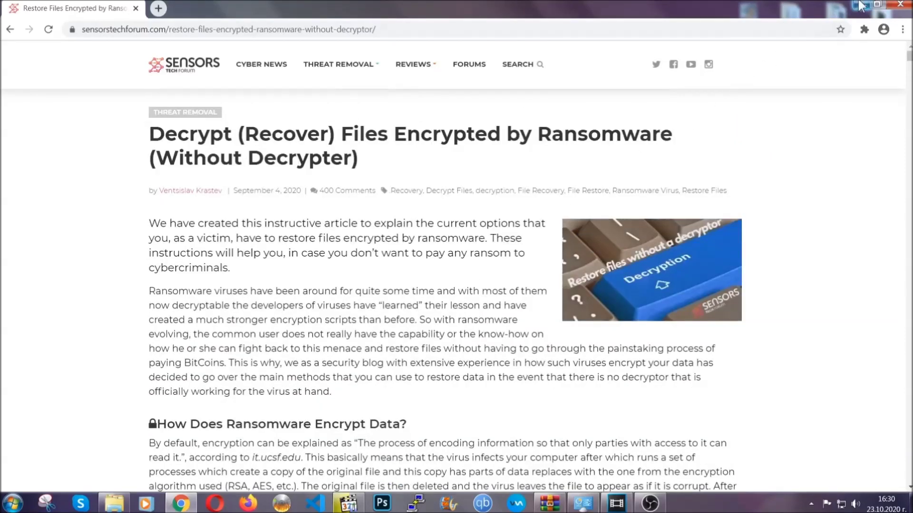
left_click(861, 4)
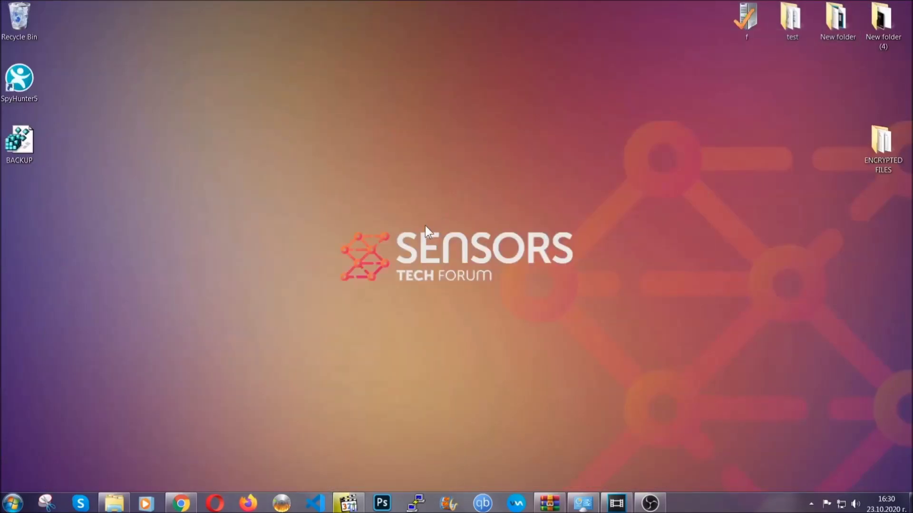